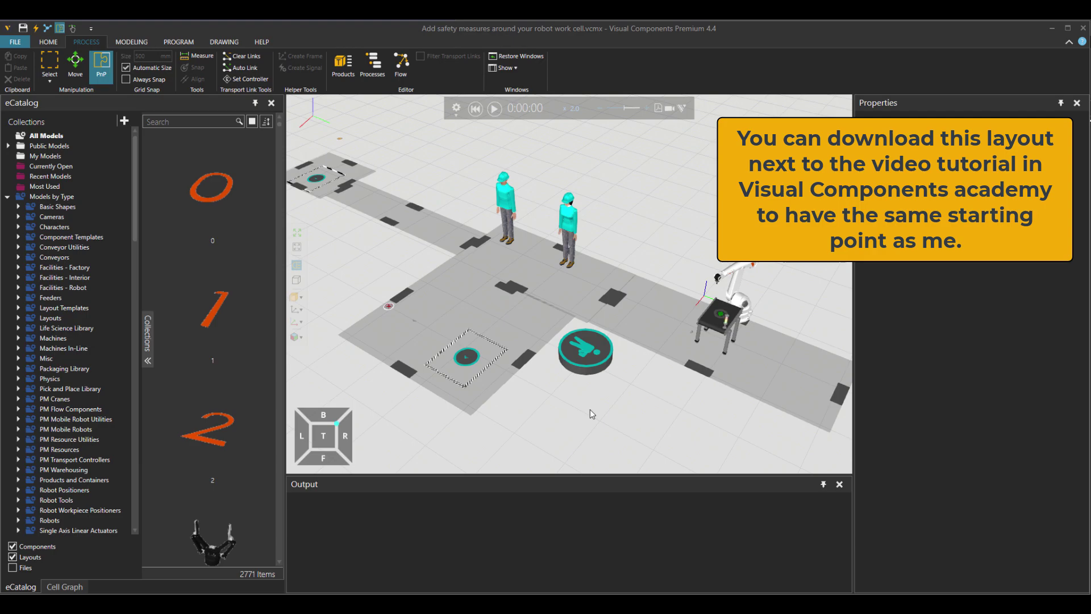
Step: Play the simulation, show the Feeder, Sink and RobotWork process labels, then reset to 0:00:00
click(495, 109)
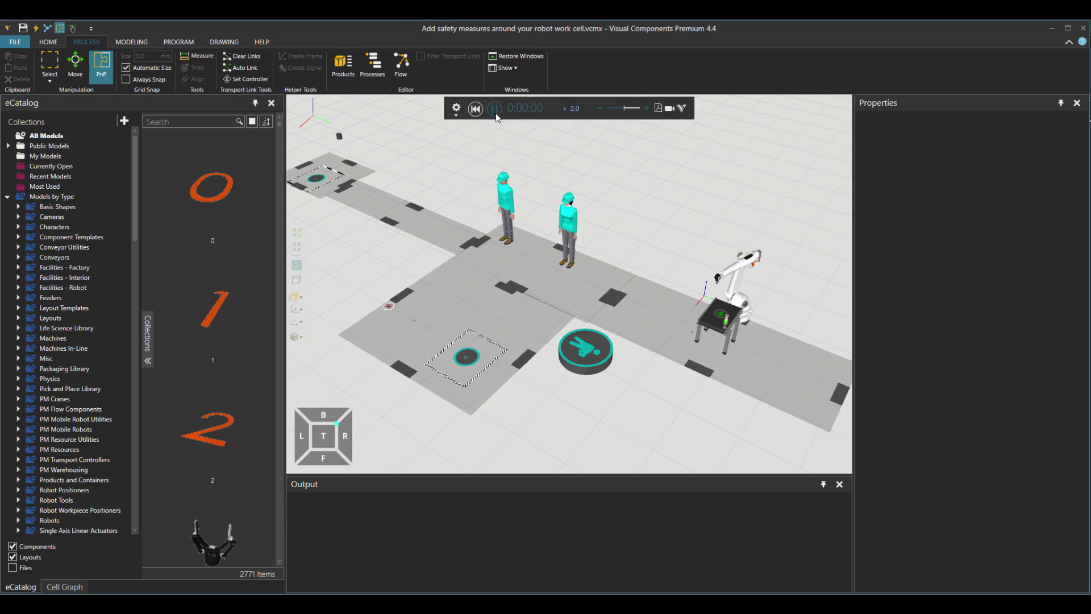
ctrl+right_drag(531, 151, 556, 170)
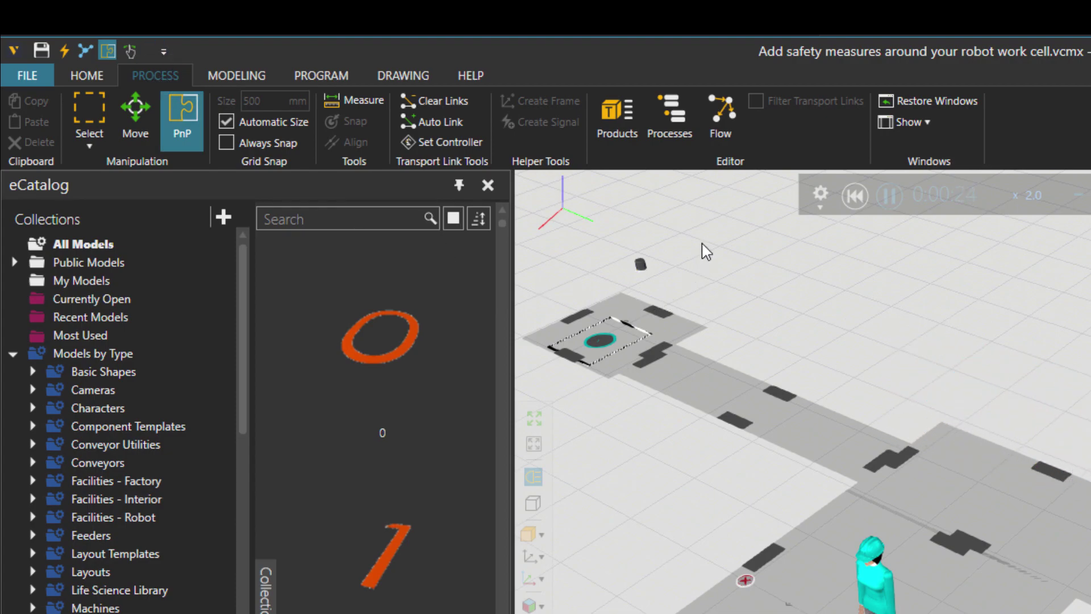
click(671, 120)
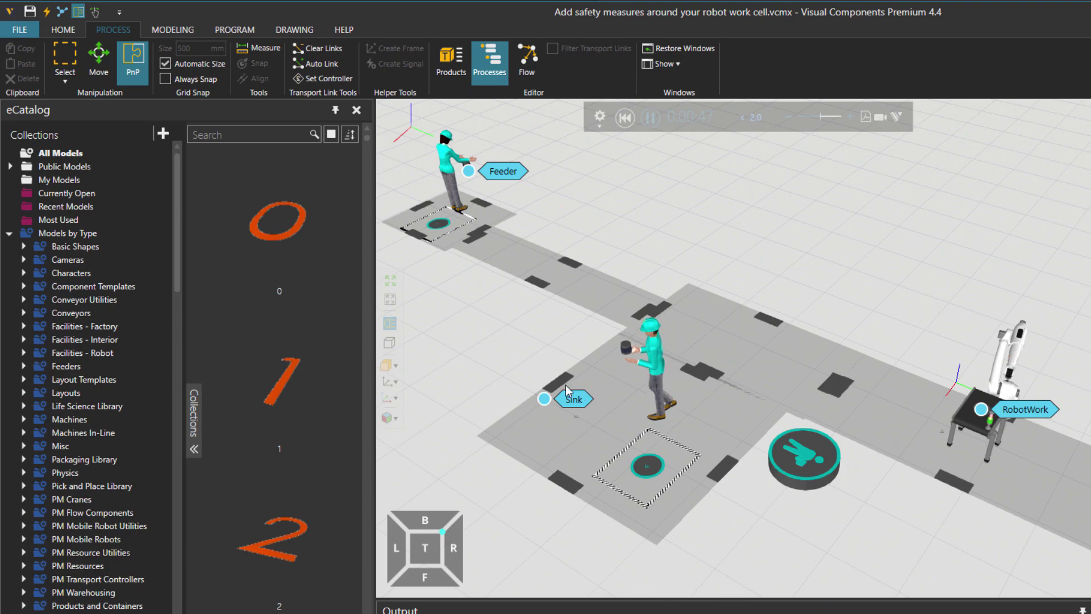
click(626, 119)
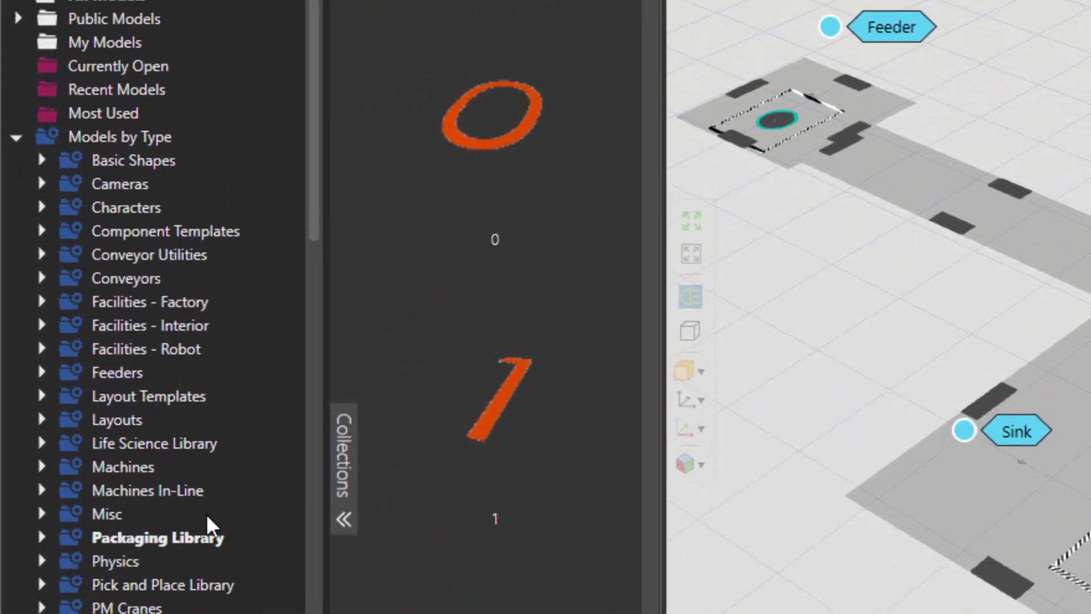
Step: Drag the Fence and Wall Builder from the Facilities - Factory catalog into the 3D layout
click(219, 302)
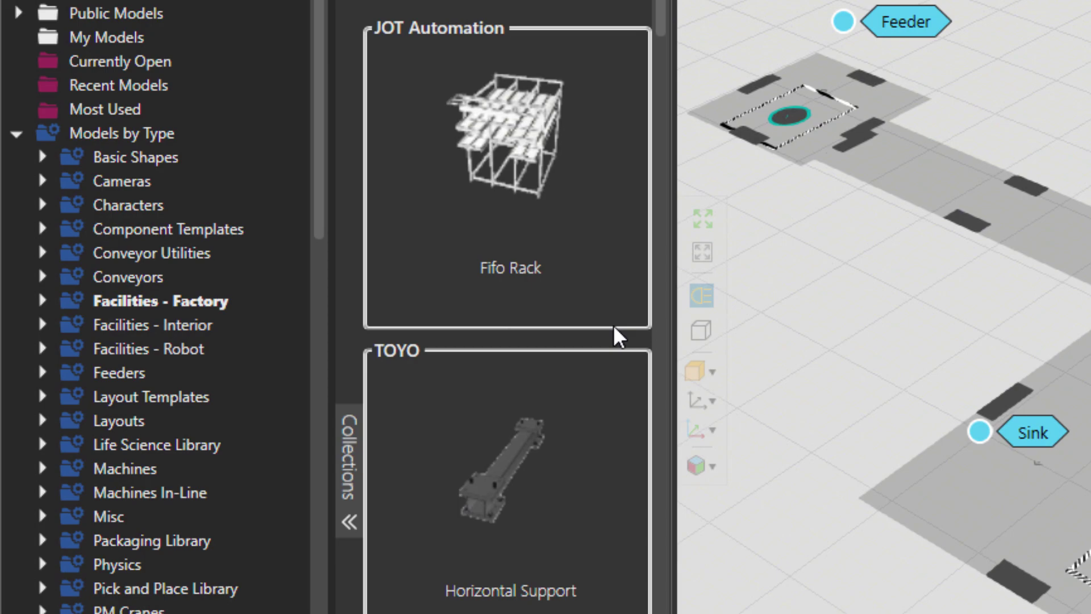
scroll(619, 336, down, 10)
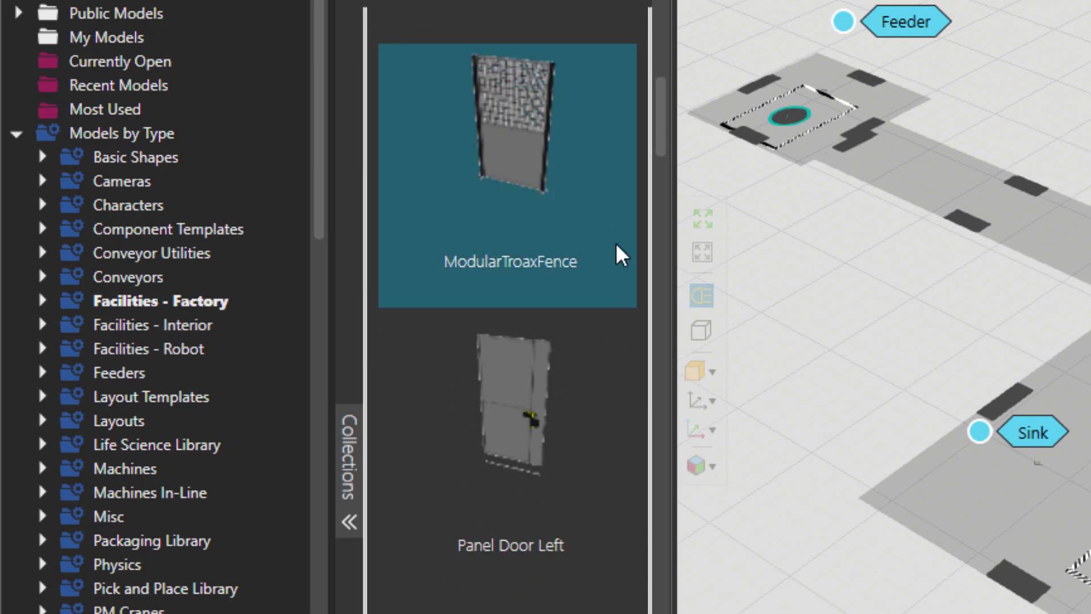
scroll(614, 391, down, 8)
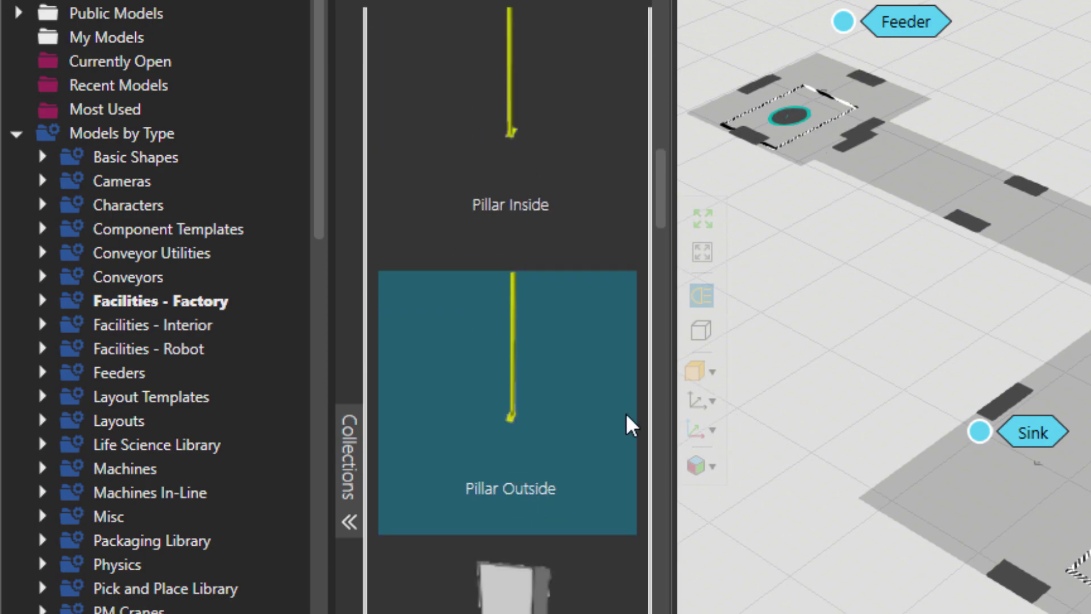
scroll(629, 428, down, 15)
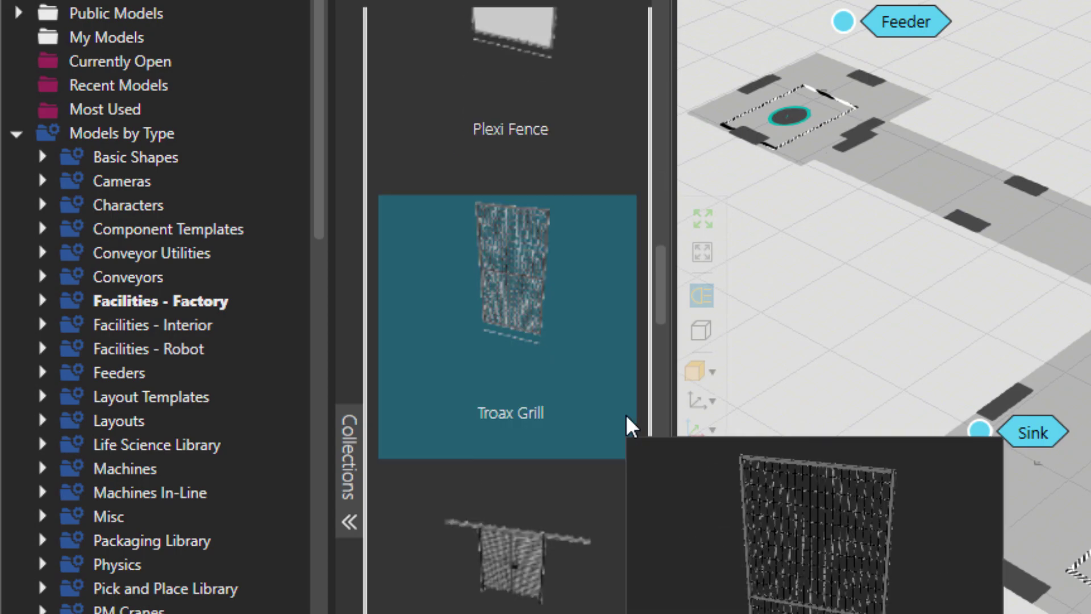
scroll(629, 427, down, 15)
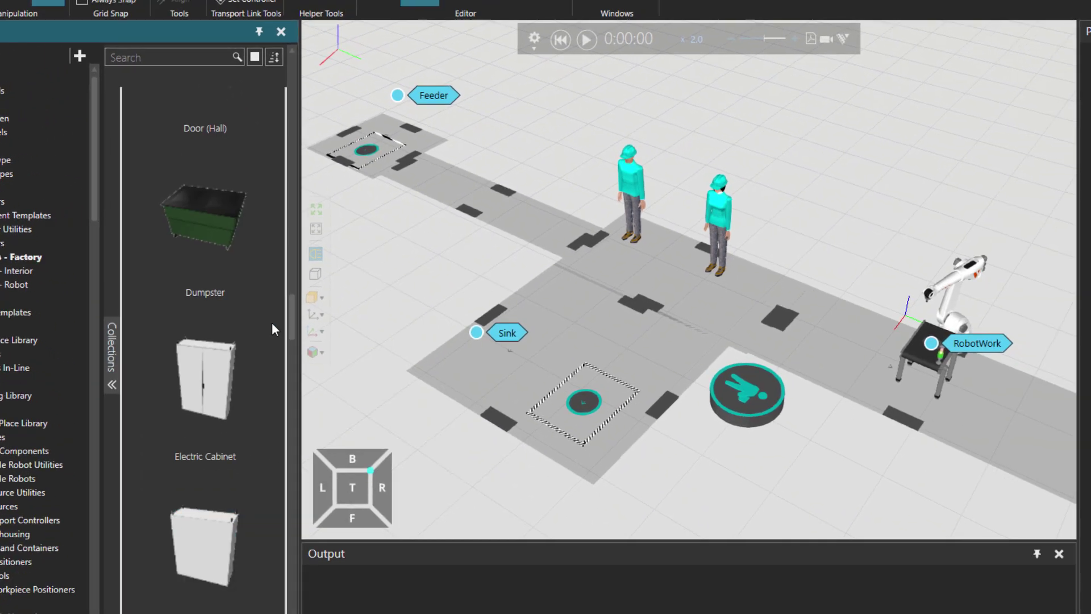
scroll(272, 329, down, 10)
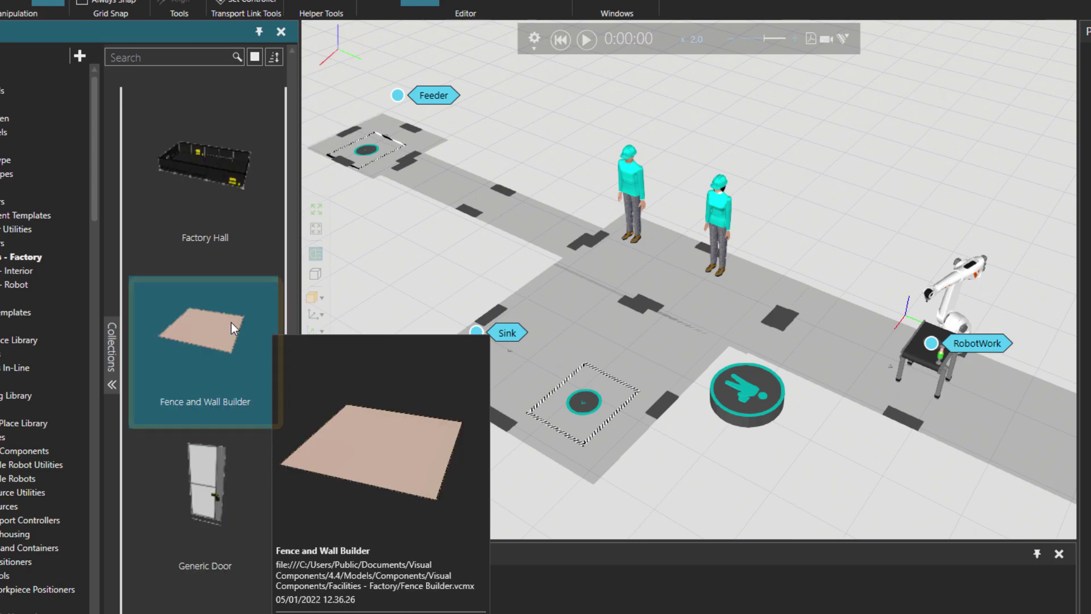
drag(231, 324, 537, 336)
drag(763, 360, 762, 360)
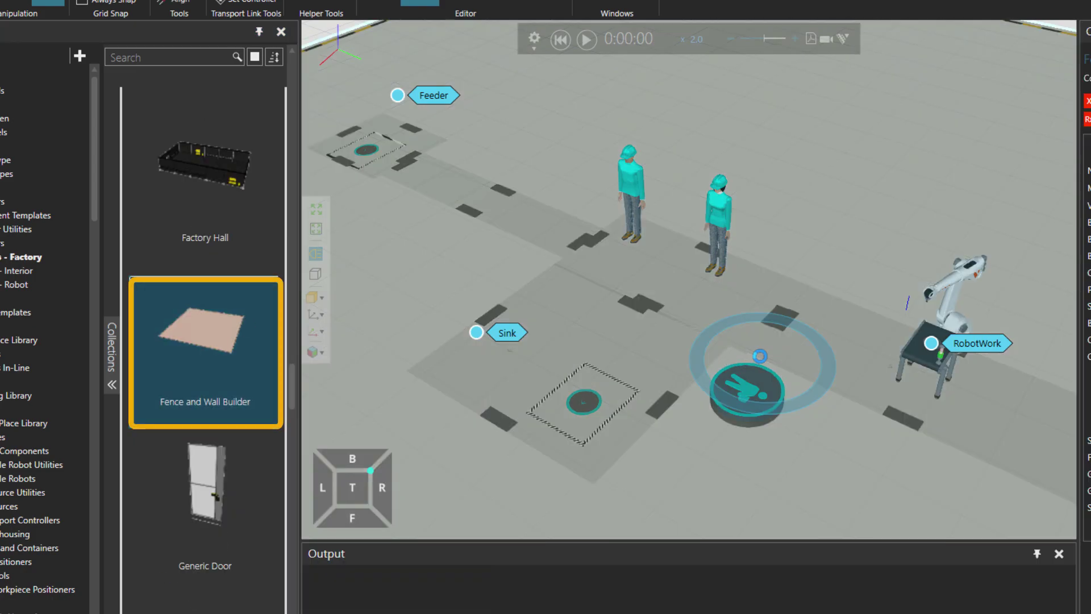
Step: Switch to top view, centre the cell and start drawing with the fence builder
click(368, 484)
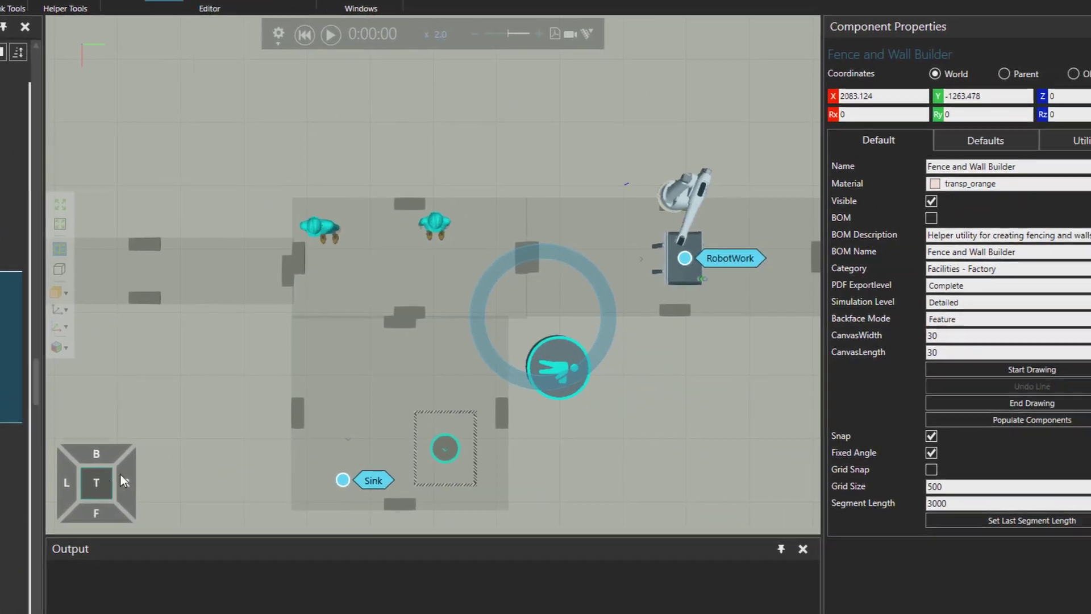
scroll(278, 445, down, 4)
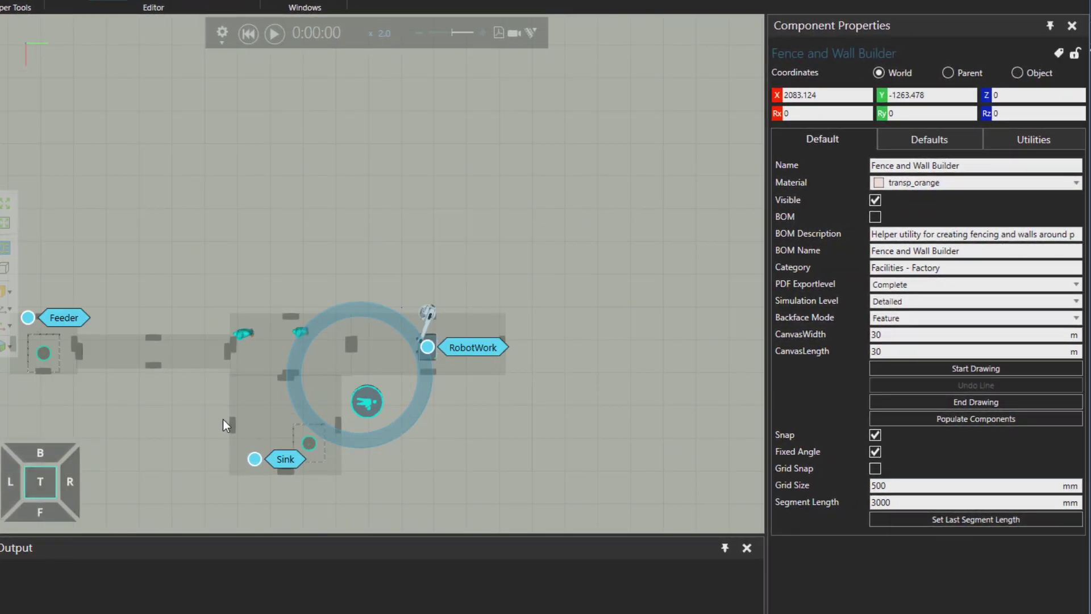
mouse_move(223, 419)
ctrl+right_down()
mouse_move(210, 391)
mouse_move(330, 349)
ctrl+right_up()
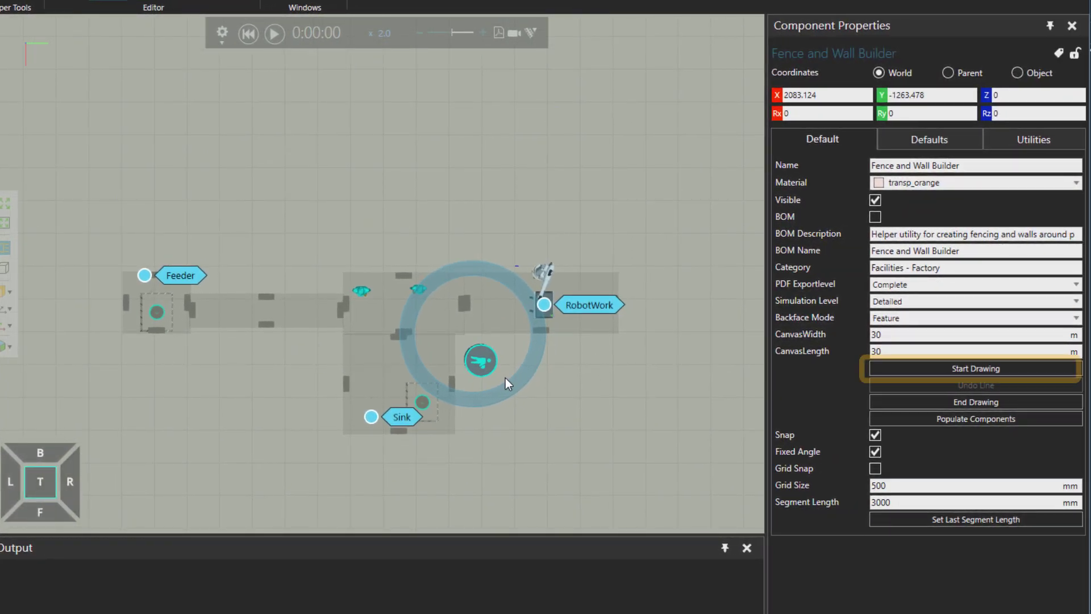
click(953, 369)
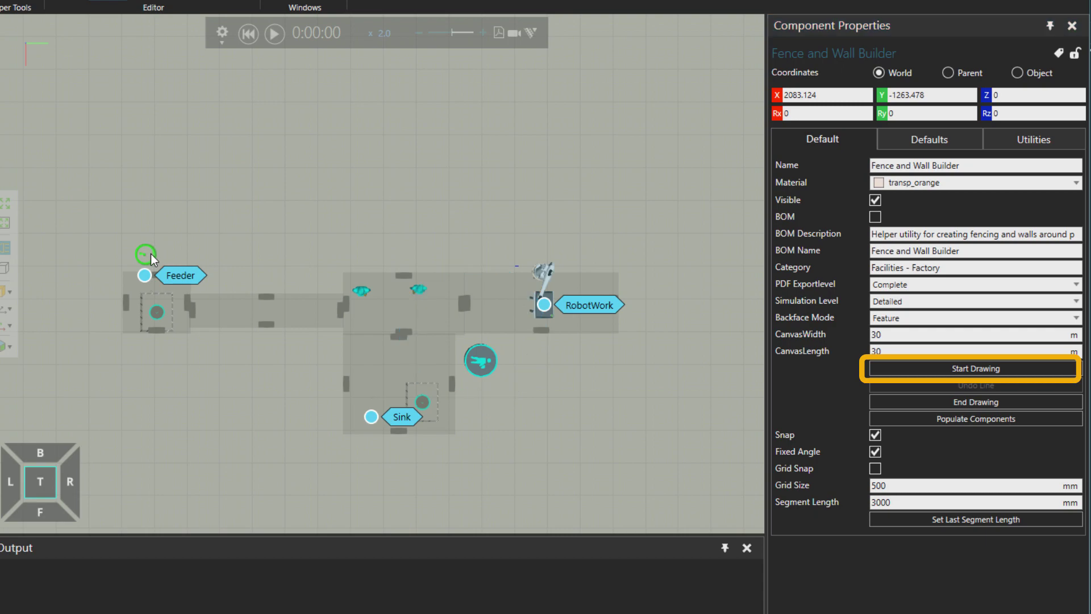
Step: Place fence points from the Feeder, across the top, down the right side and past the Sink
click(214, 255)
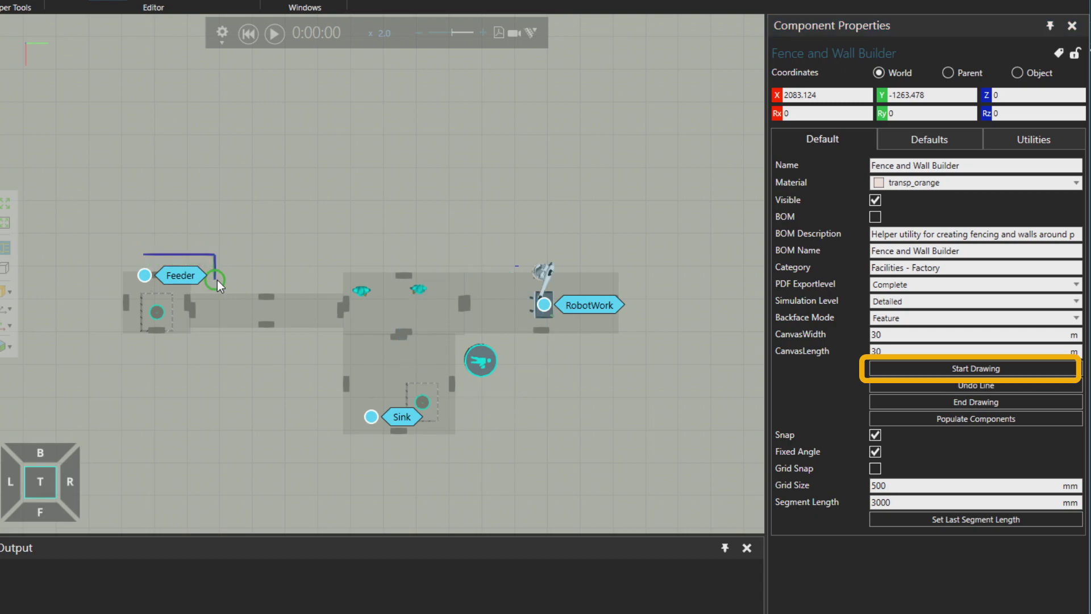
click(313, 278)
click(316, 261)
click(503, 253)
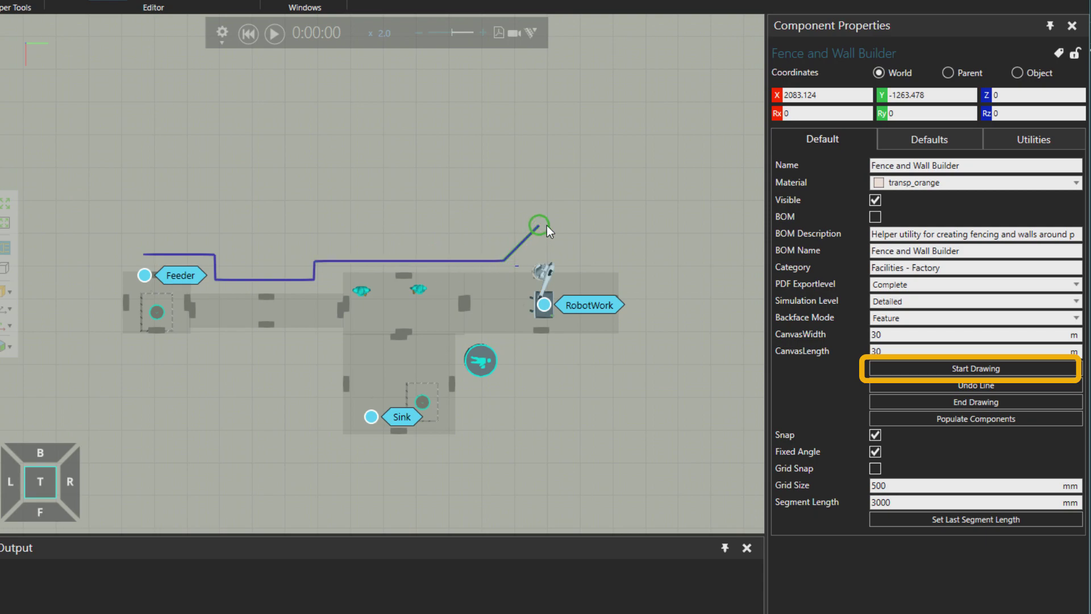
click(647, 217)
click(645, 366)
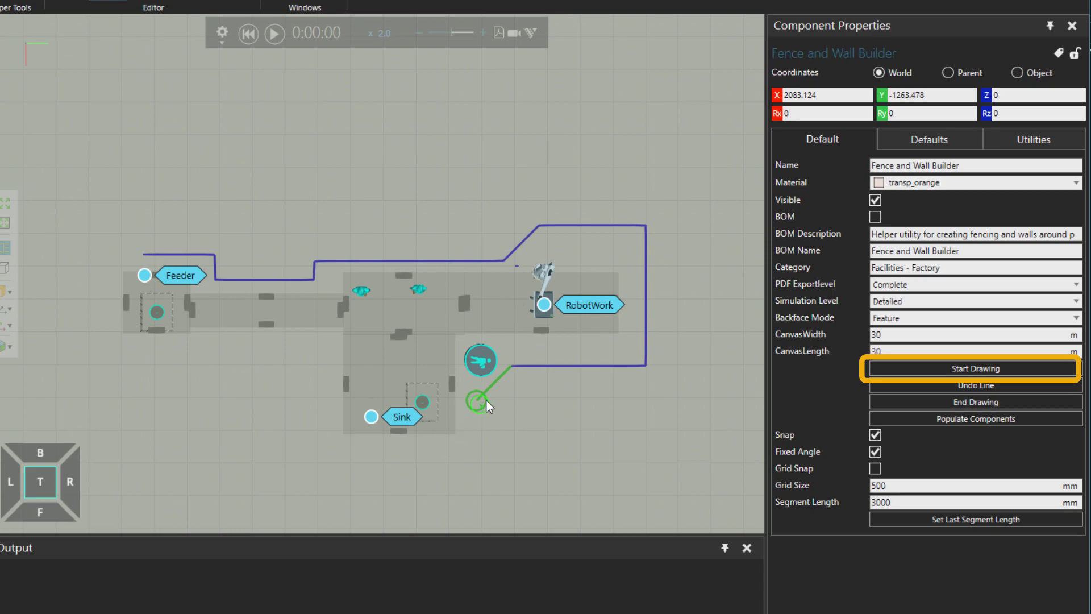
click(476, 451)
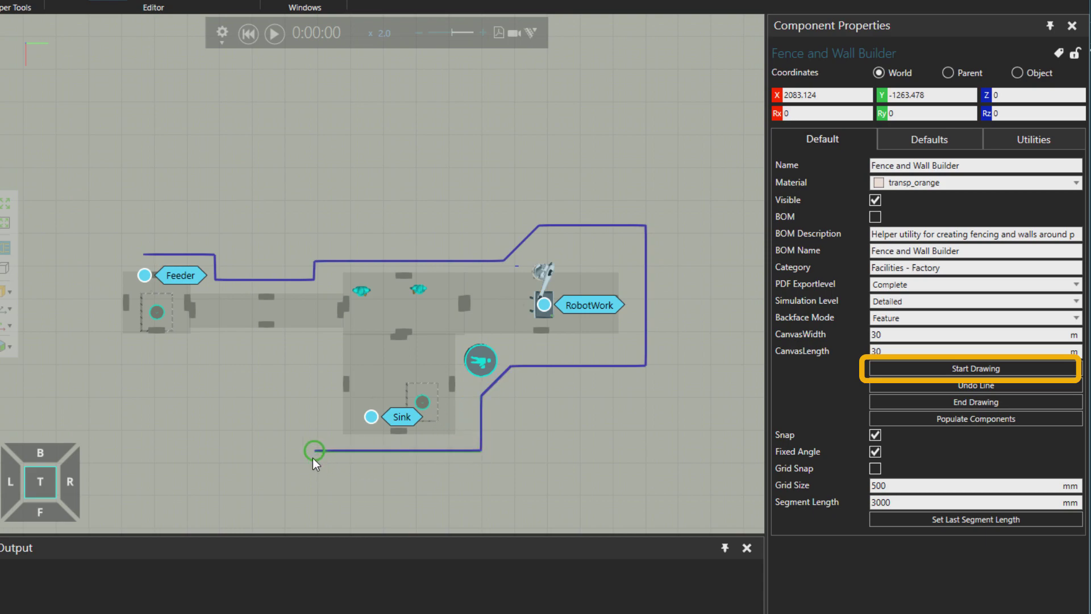
click(314, 456)
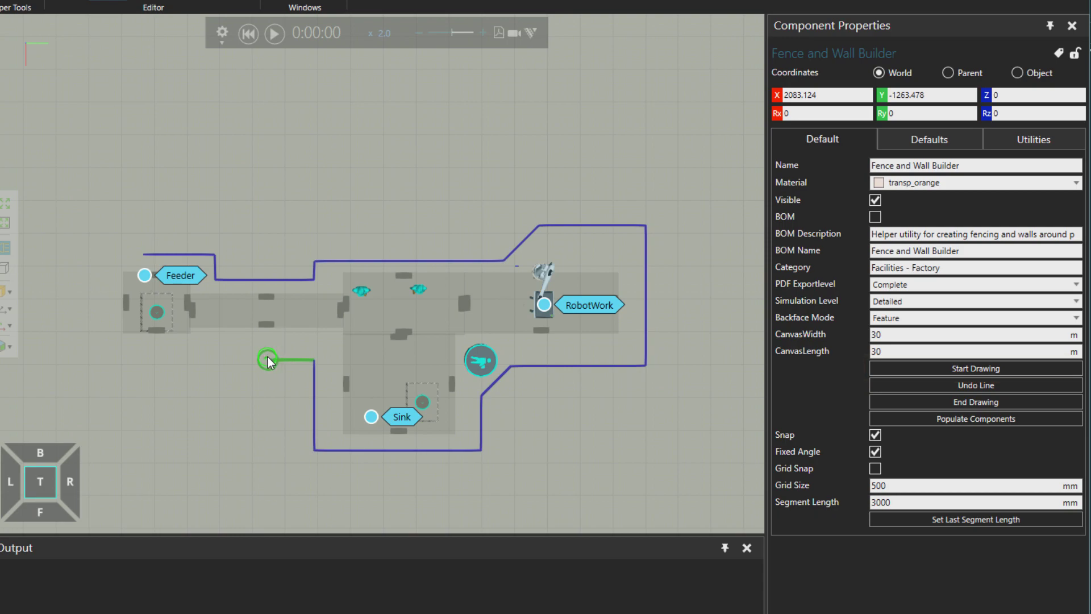
click(265, 358)
Step: End the fence run at the left edge and keep Create set to Fences in Defaults
click(142, 364)
click(946, 139)
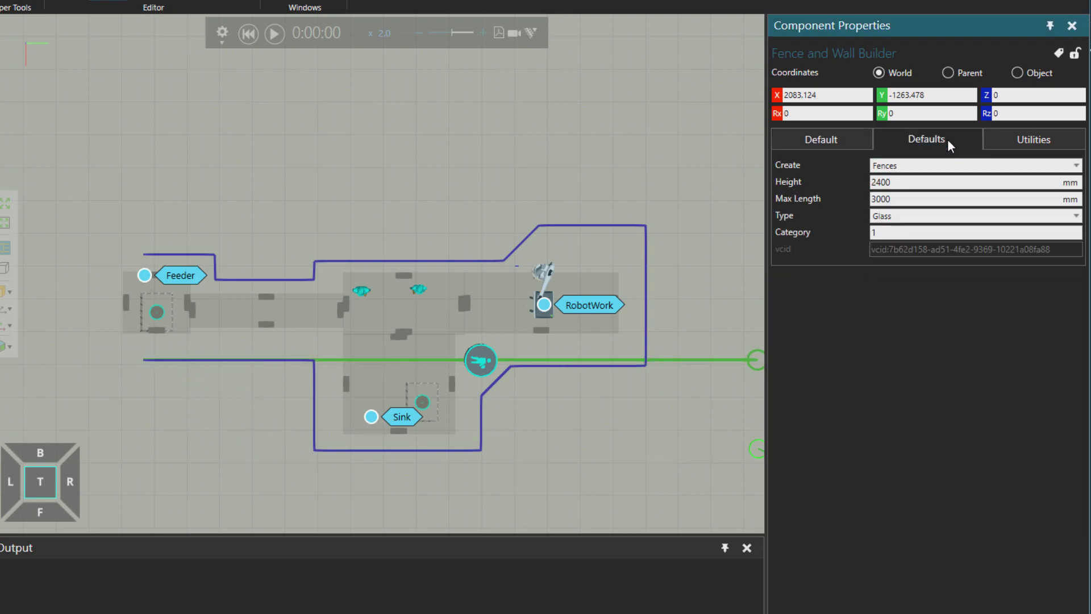
click(906, 165)
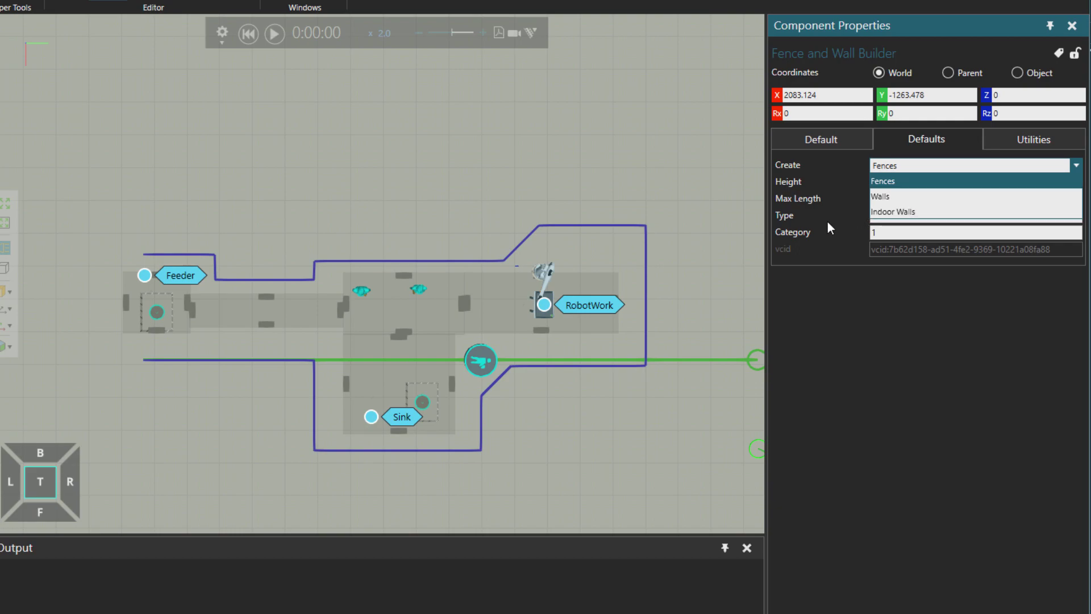
click(827, 273)
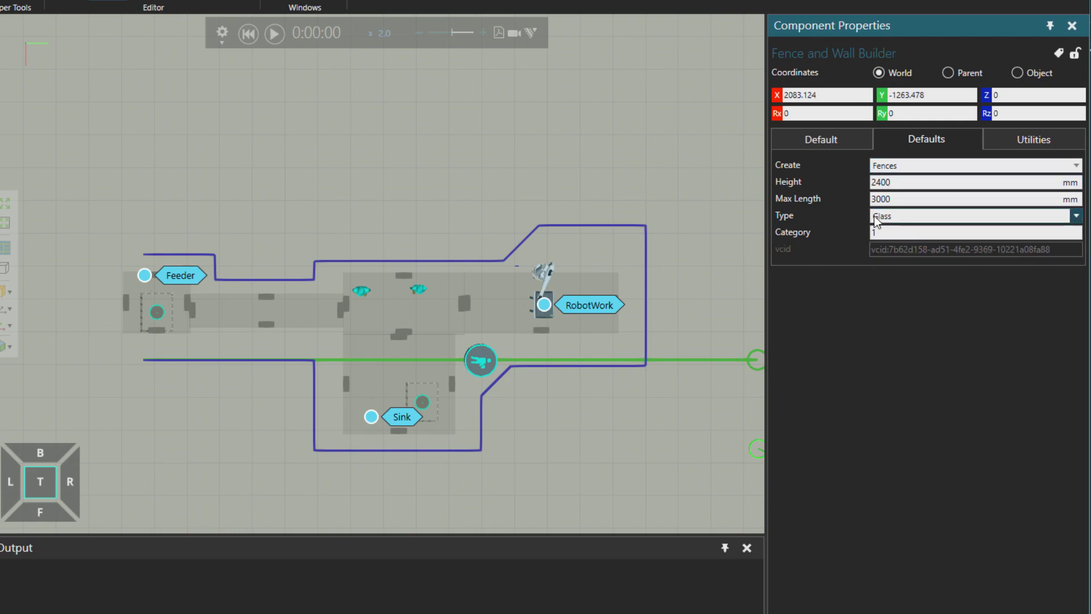
Step: Change the fence Type from Glass to Wire and return to the Default tab
click(914, 216)
click(921, 247)
click(905, 227)
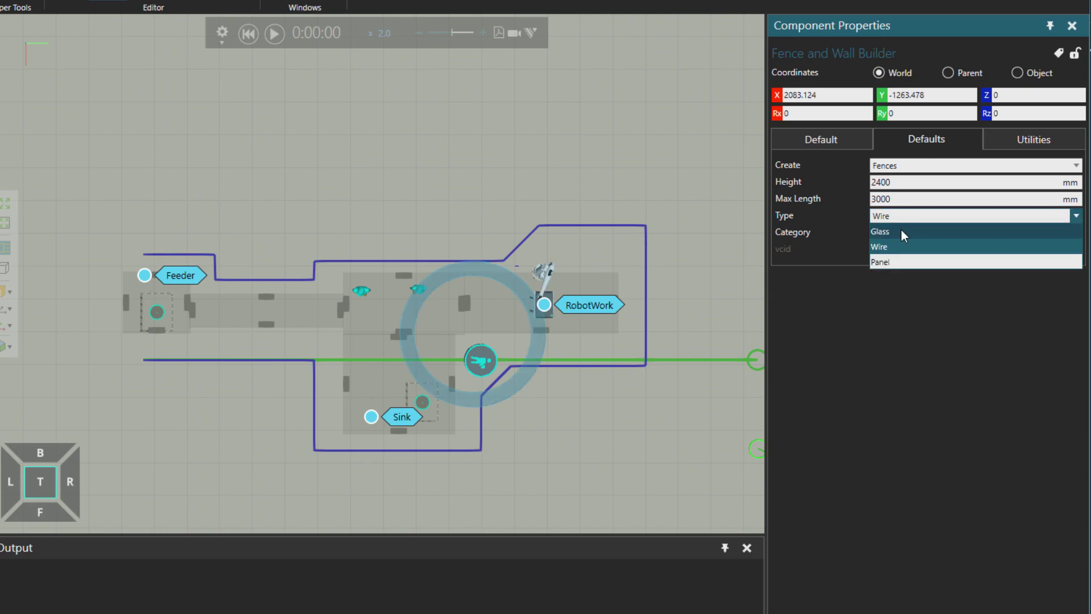
click(844, 304)
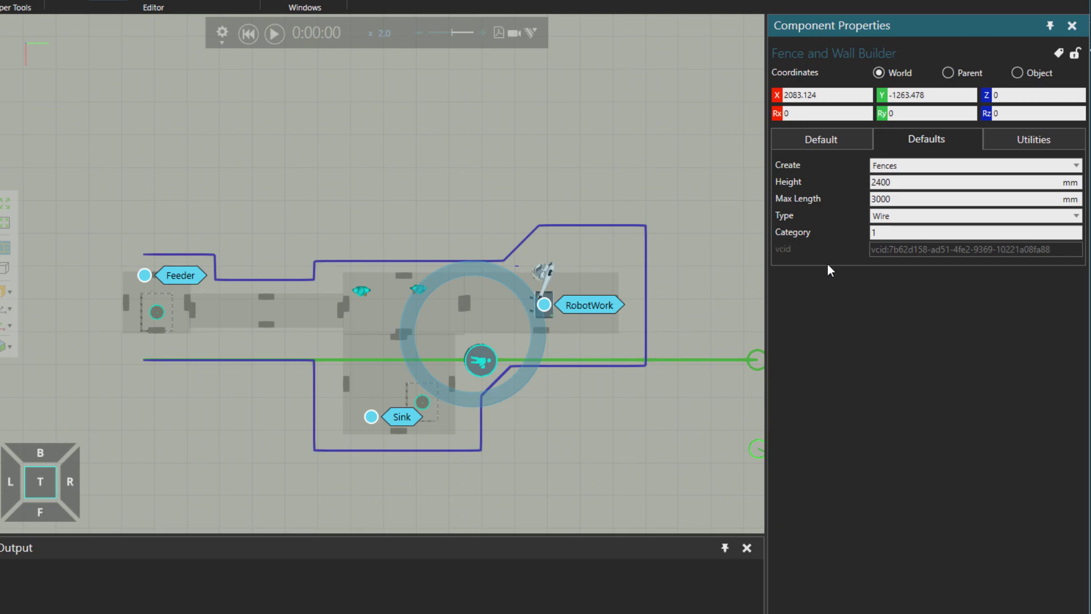
click(816, 145)
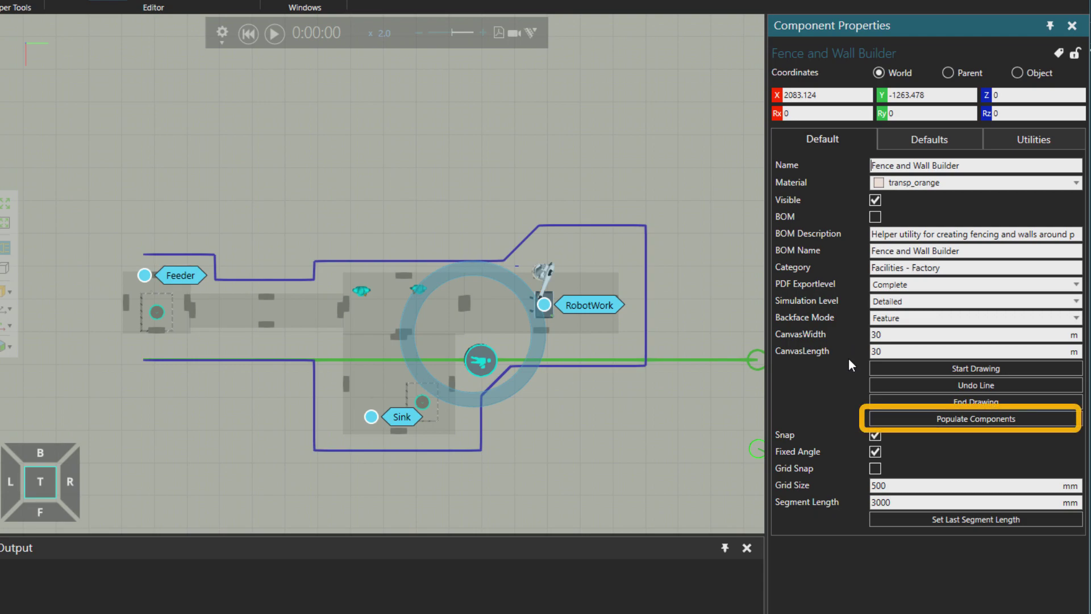
Step: Generate the 22 wire fence sections and delete the leftover builder floor canvas
click(963, 420)
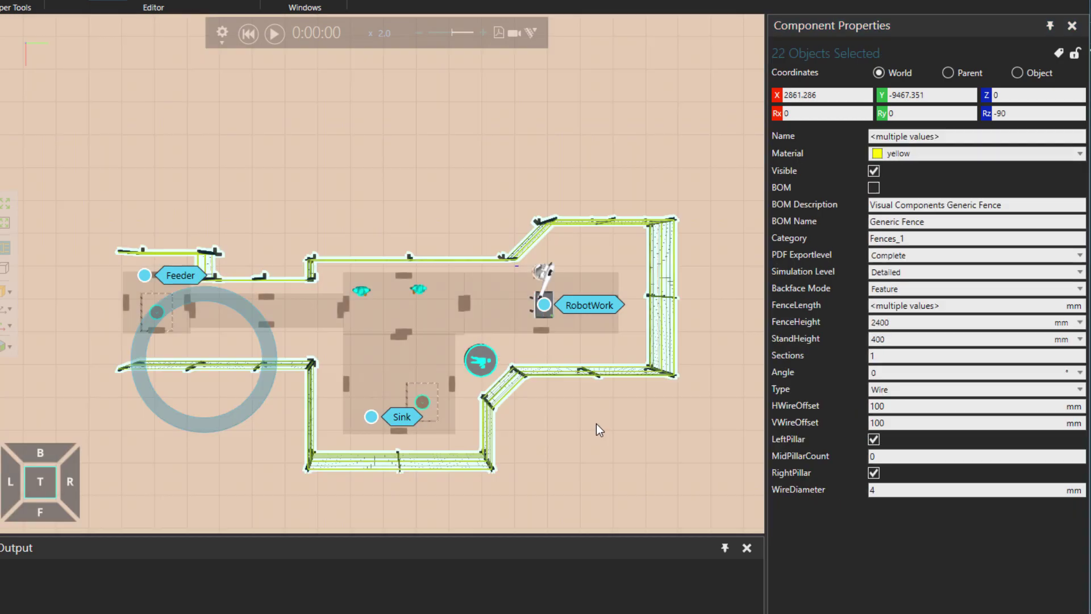
right_drag(592, 417, 600, 336)
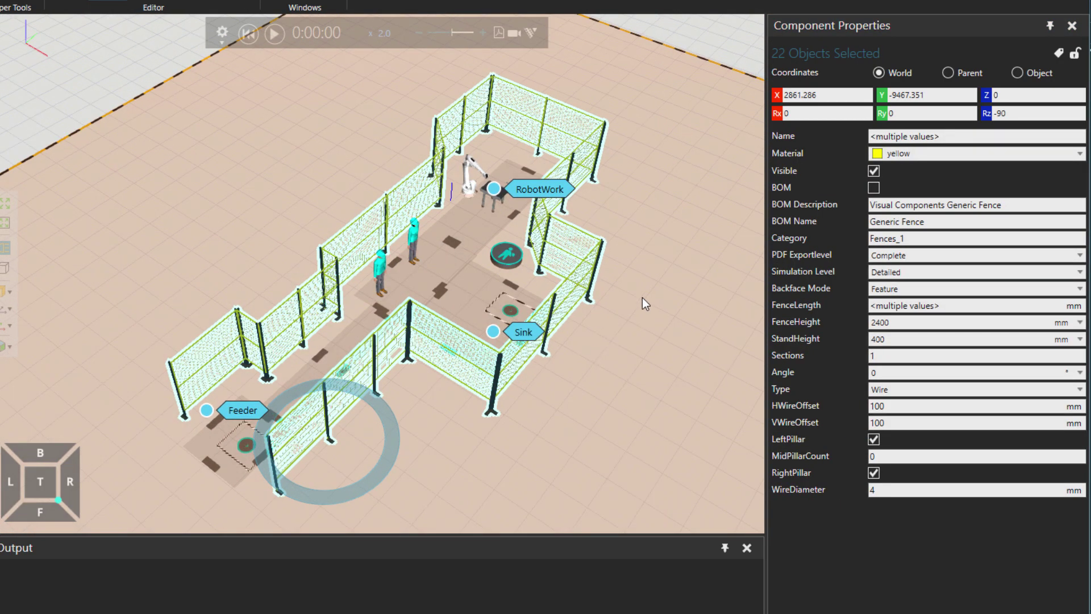
click(660, 358)
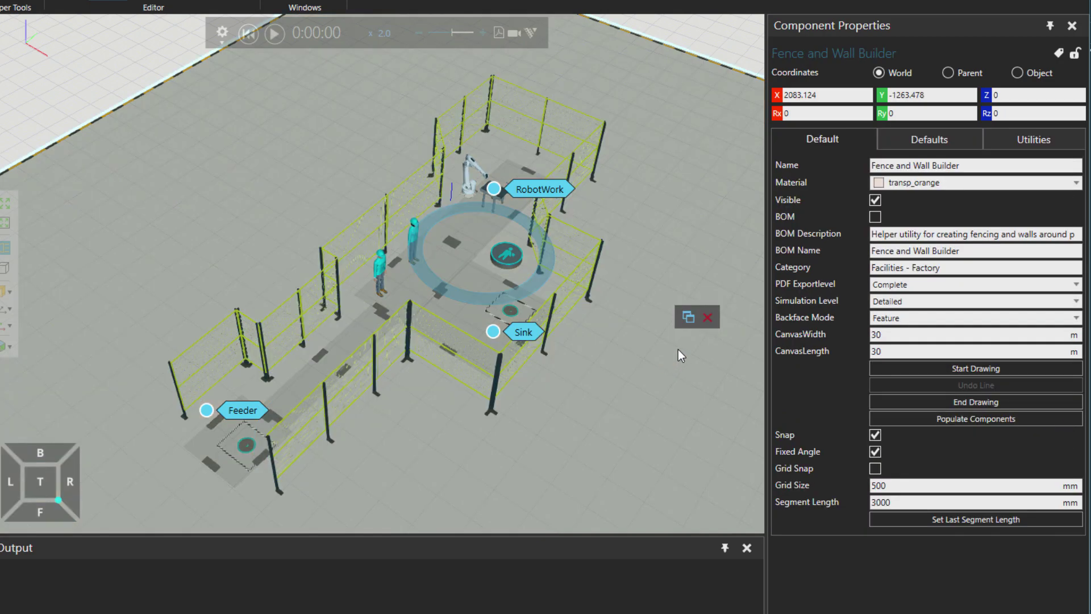
click(708, 318)
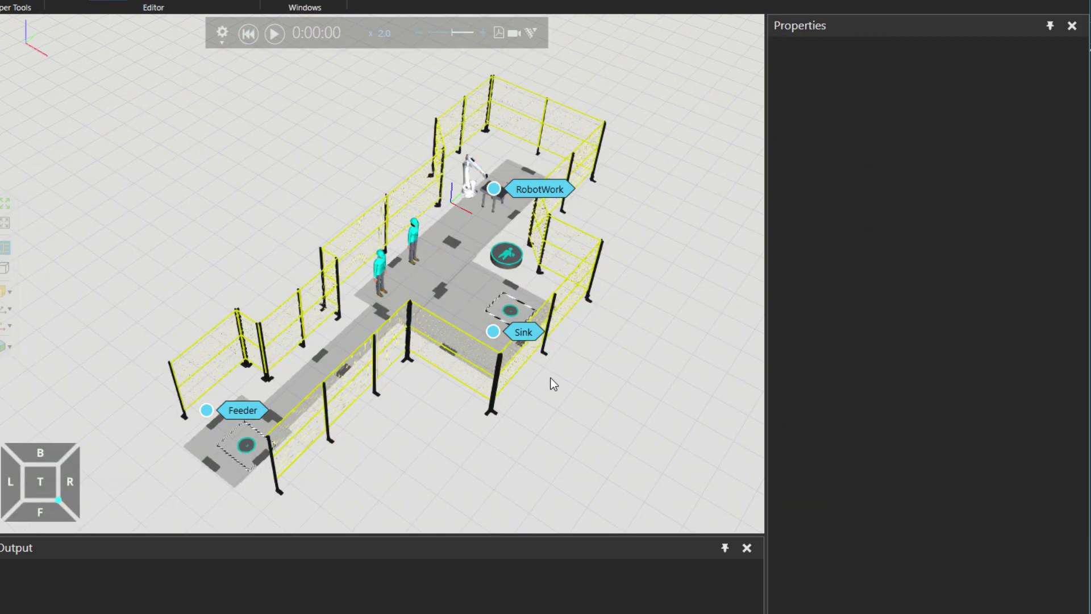
middle_drag(554, 385, 616, 386)
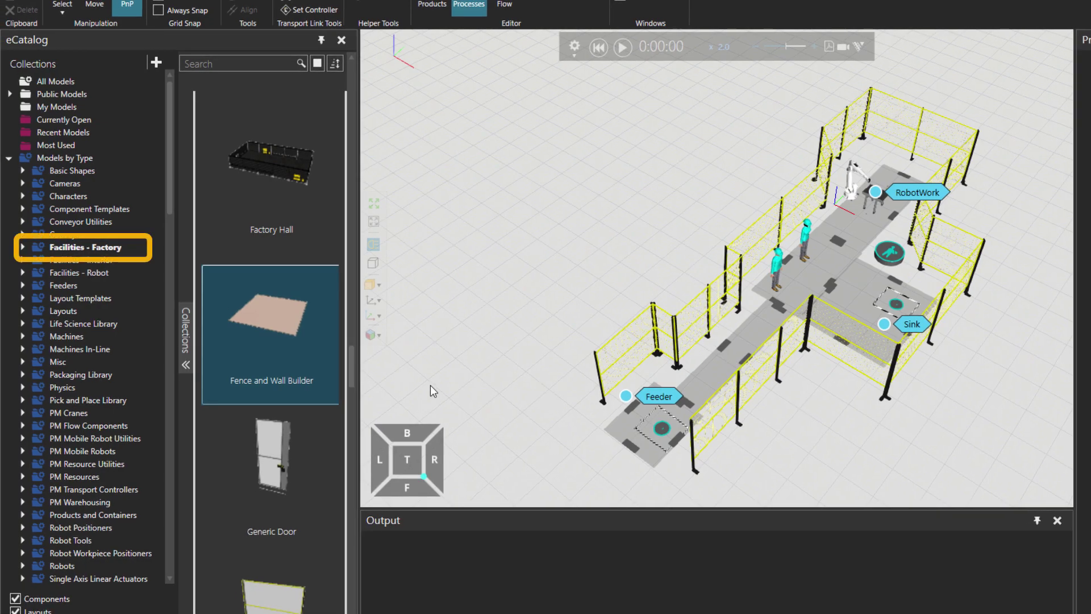
Step: Drag a Rolling Steel Door v2 from Facilities - Factory into the fence gap near the Feeder
scroll(316, 427, down, 10)
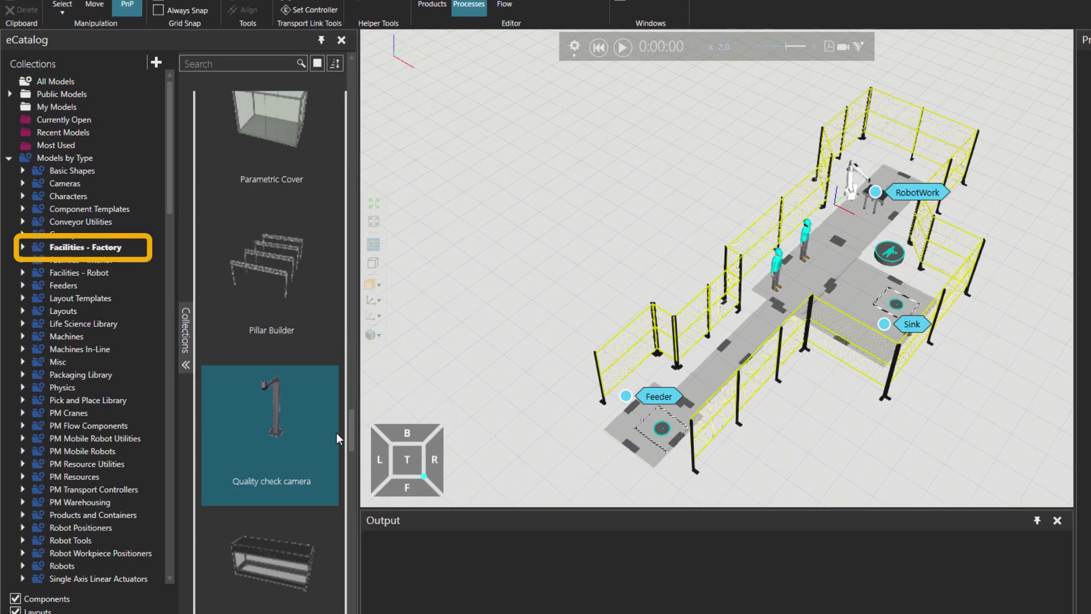
scroll(336, 432, down, 5)
drag(336, 432, 800, 390)
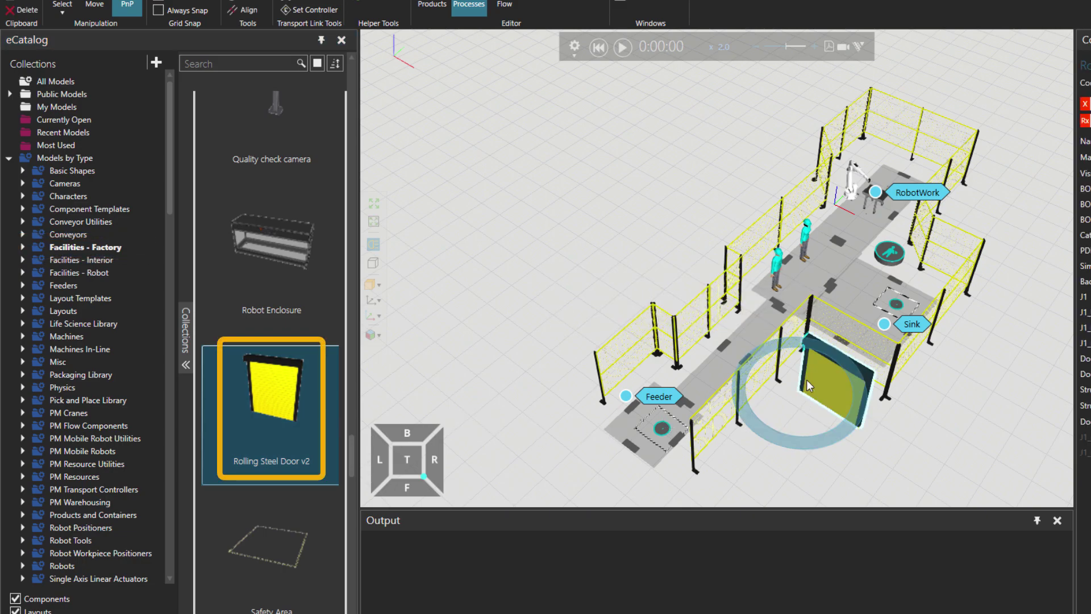
scroll(708, 329, up, 5)
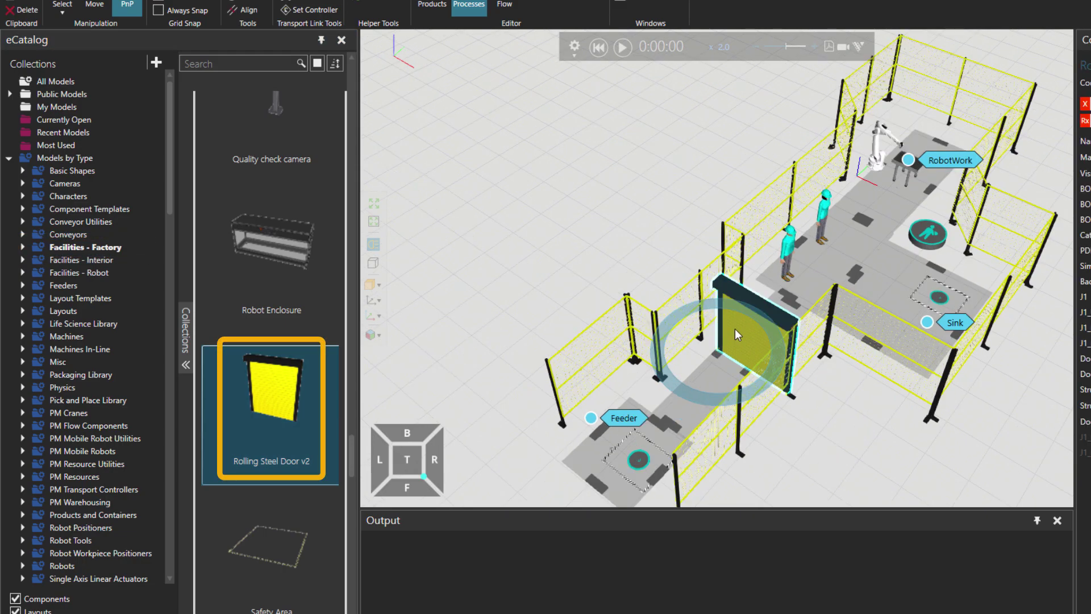
scroll(844, 357, down, 2)
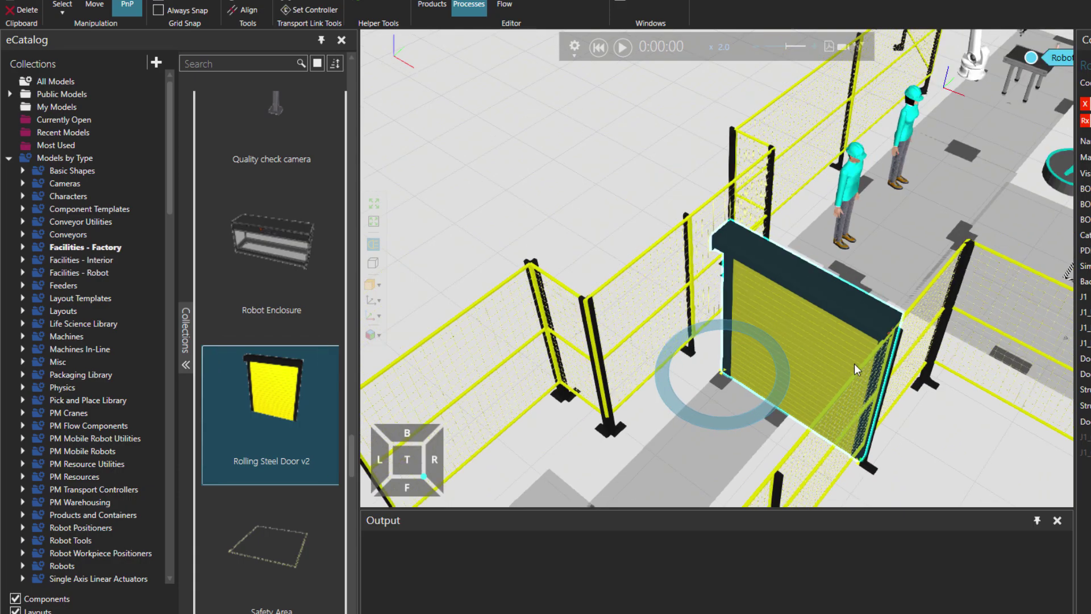
right_drag(711, 336, 739, 369)
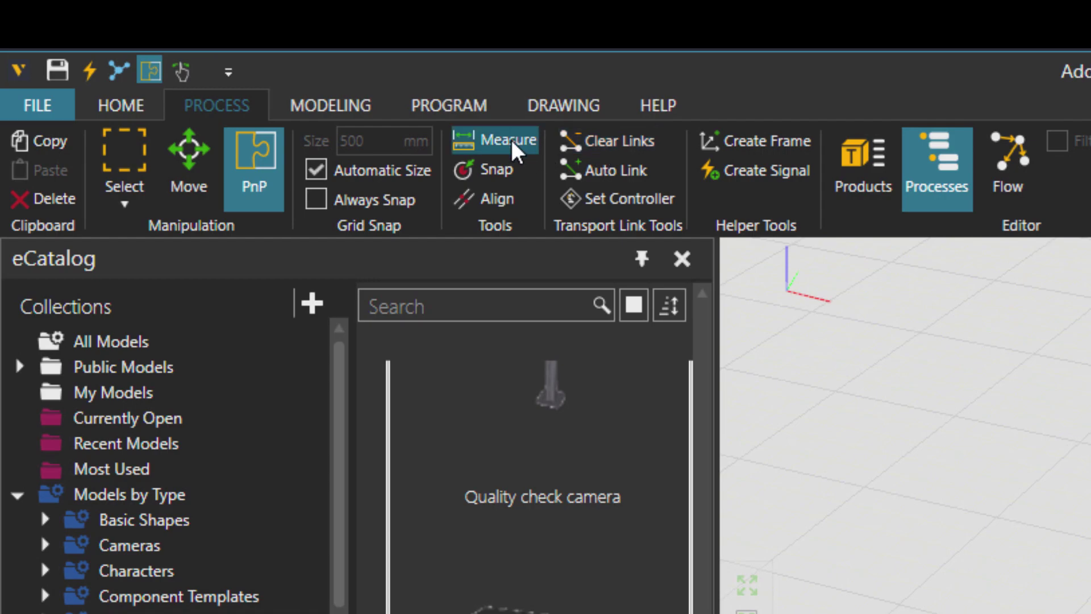
Step: Measure the fence opening between its posts as 2438.4 mm, then edit the door's DoorLength
click(503, 143)
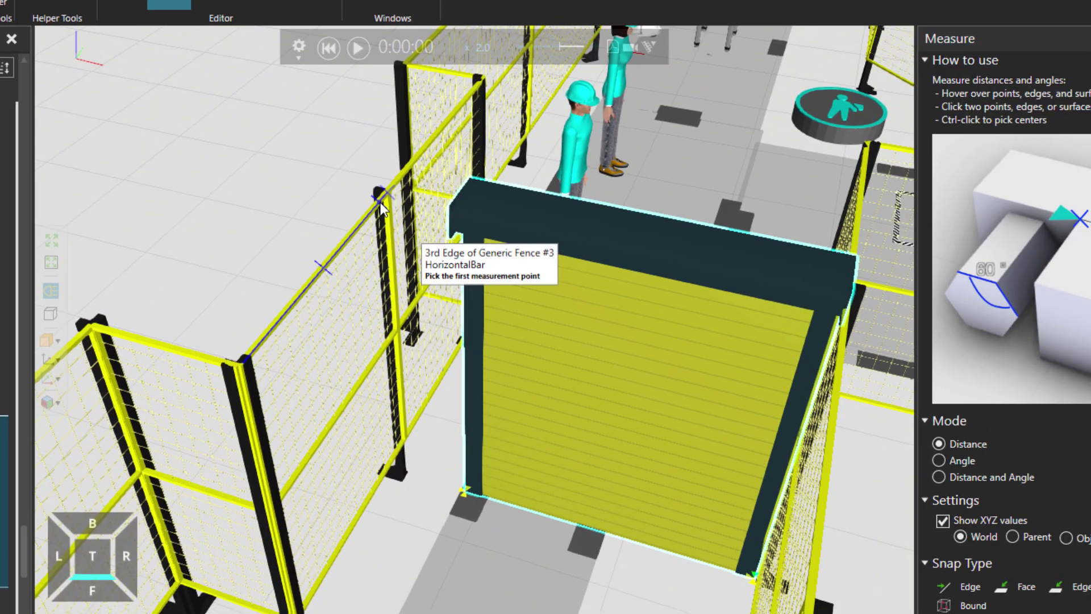
click(380, 202)
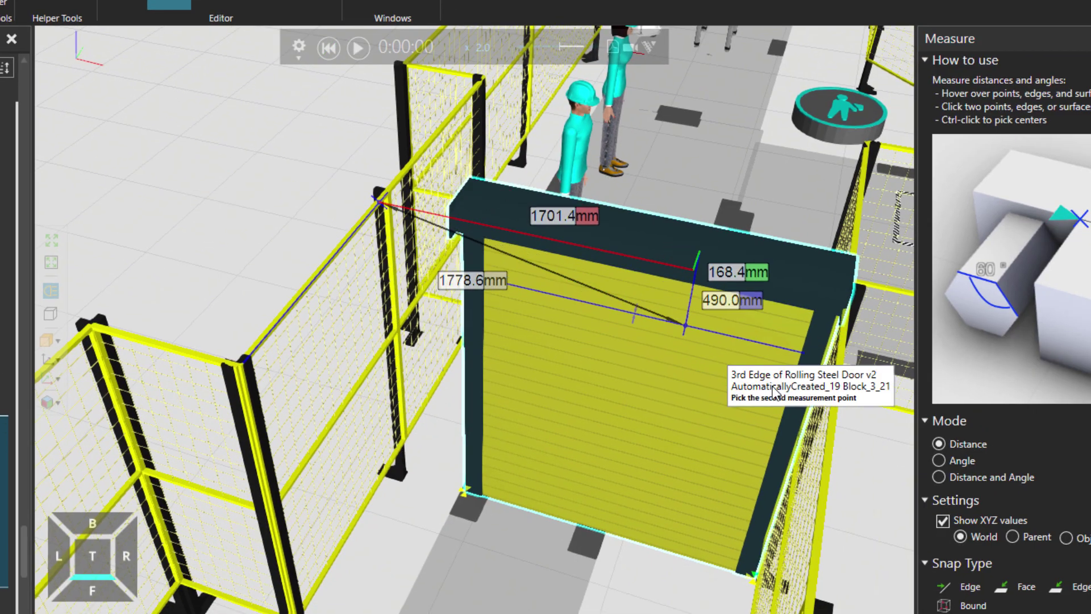
click(819, 416)
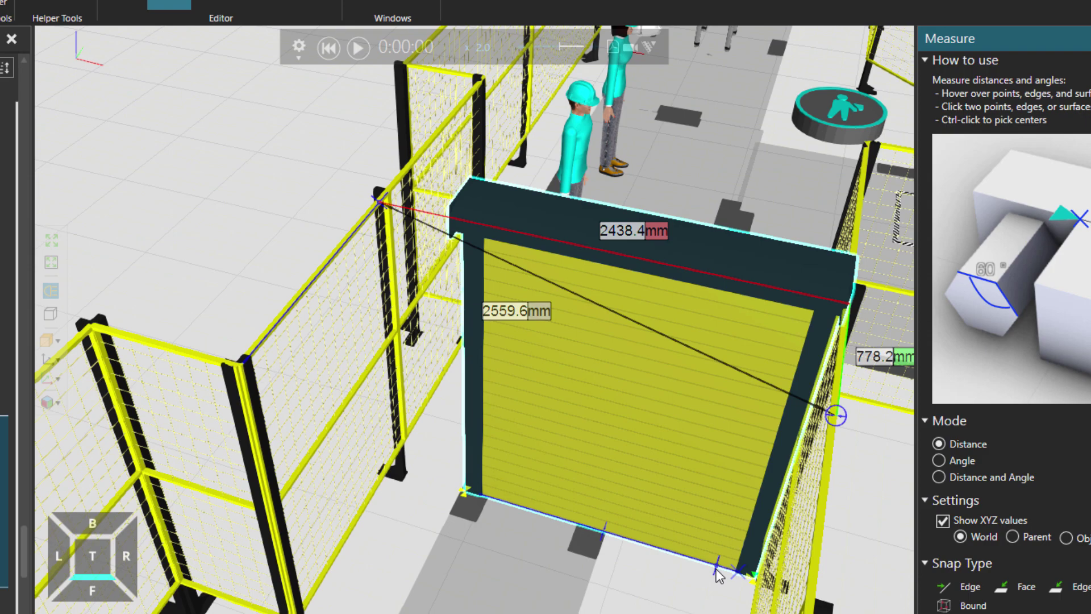
key(Escape)
click(1051, 451)
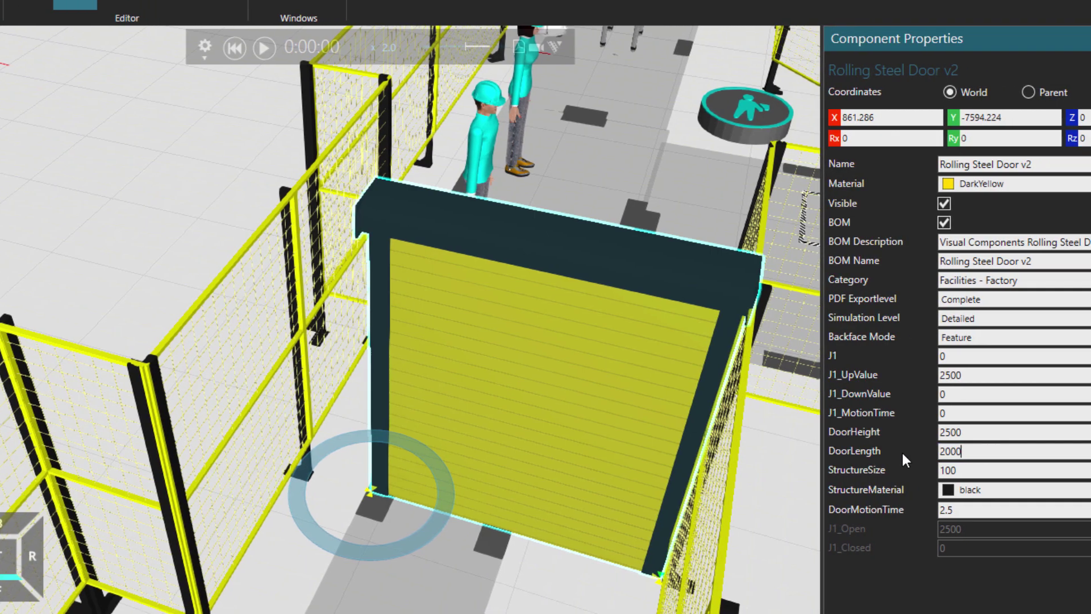
Step: Set the door's DoorLength to 2440 and slide it left into the fence gap
key(ctrl+a)
text(2440)
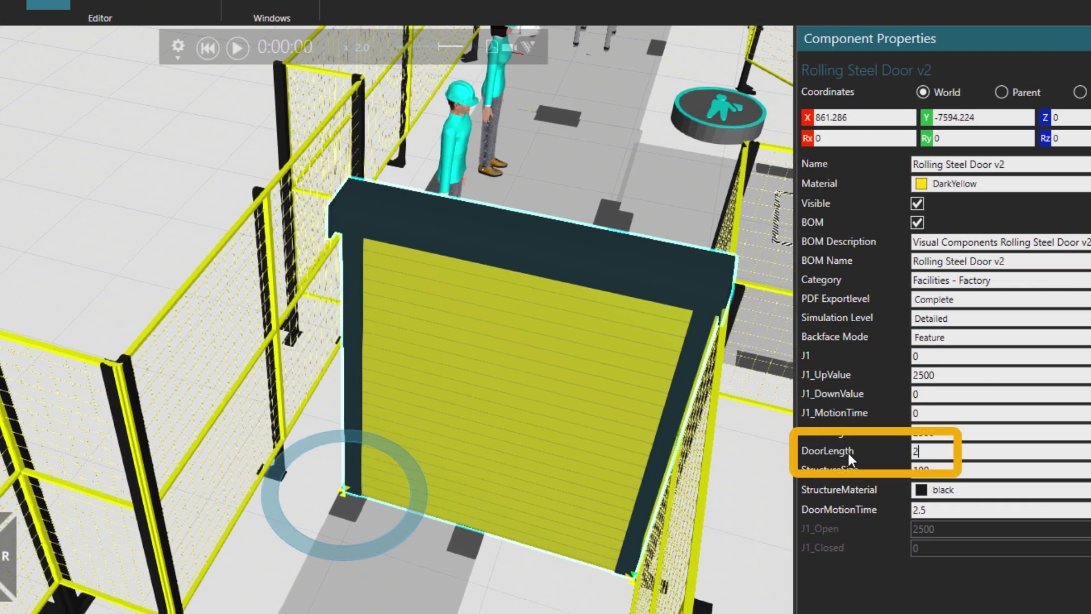
key(Return)
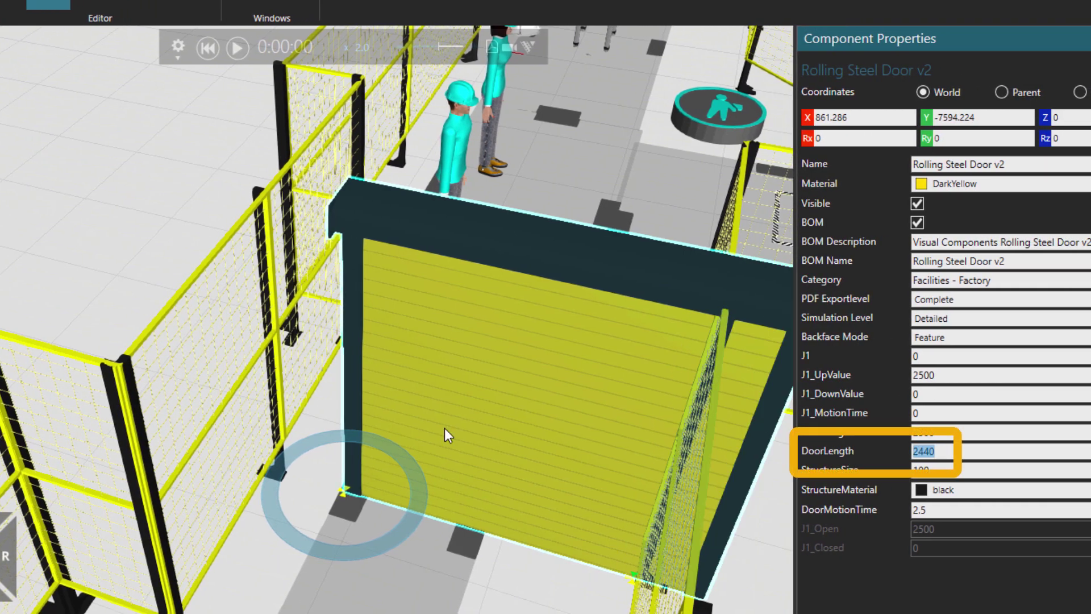
drag(444, 428, 366, 425)
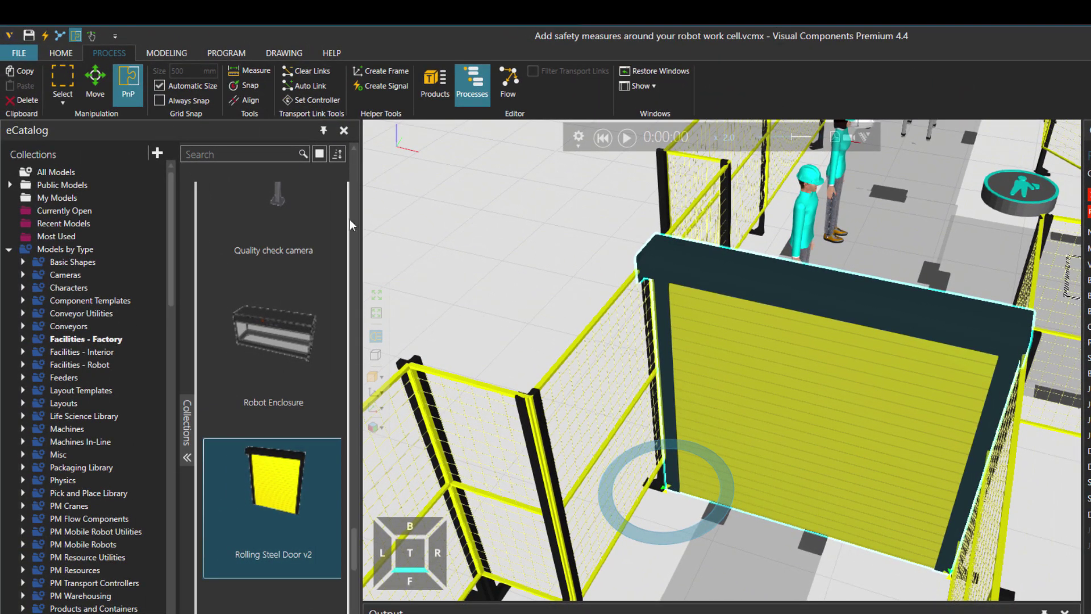
Step: Re-enable PnP snapping and switch to the HOME tab
click(129, 79)
click(61, 53)
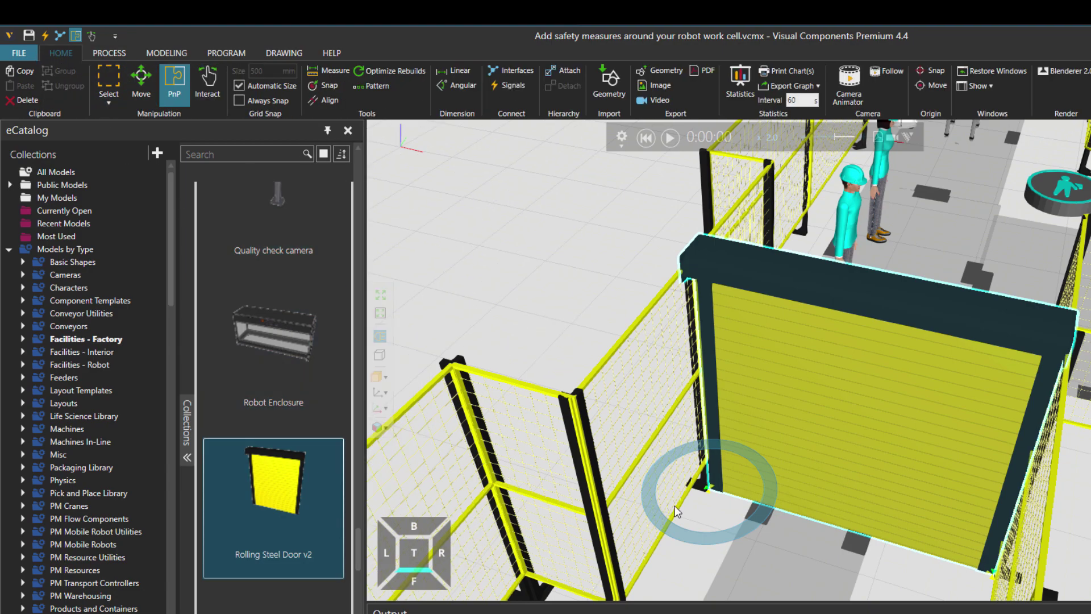
scroll(675, 503, down, 2)
right_drag(813, 508, 834, 445)
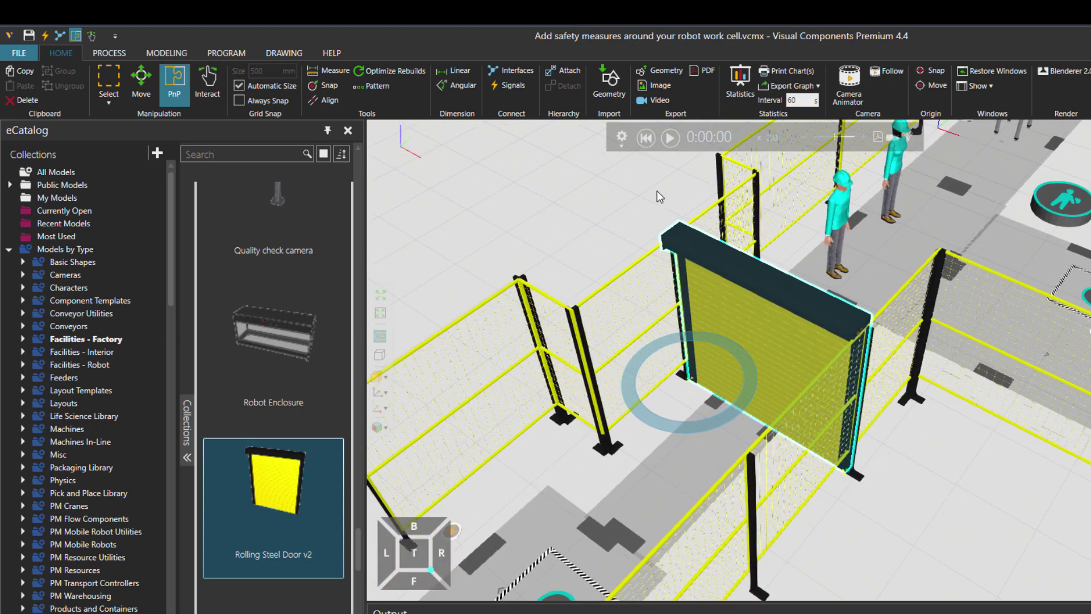
click(670, 138)
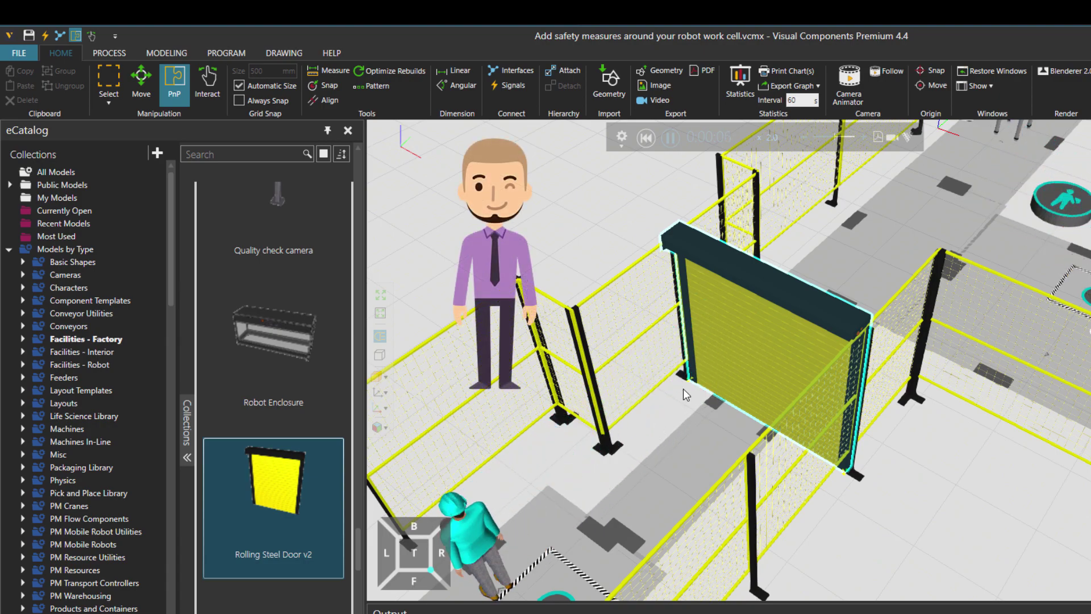
click(645, 138)
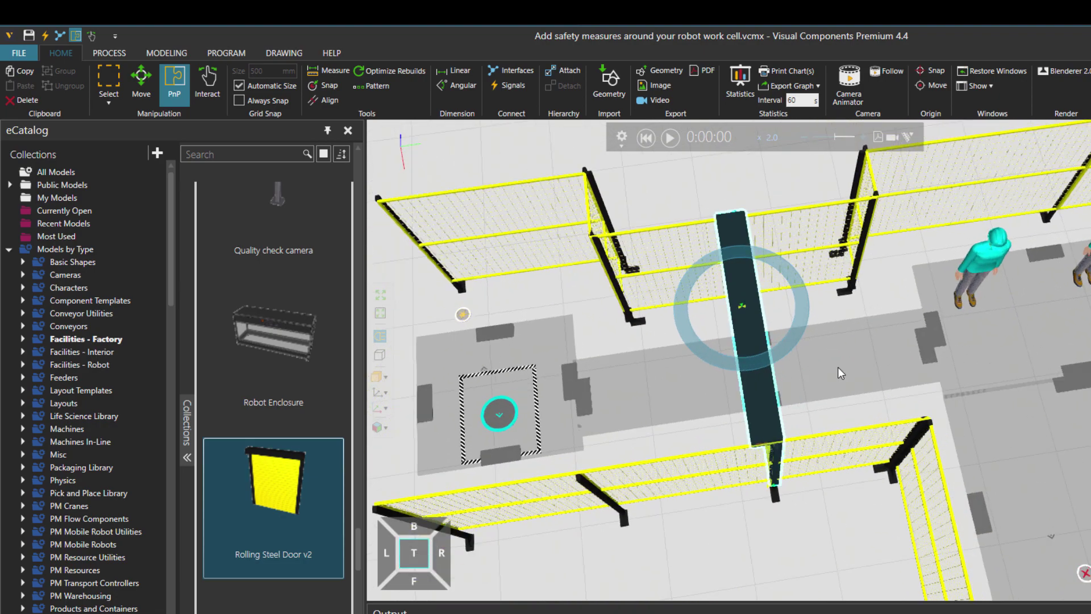
Step: Drag a Pathway Area Sensor from PM Resource Utilities into the layout near the pathway
click(838, 368)
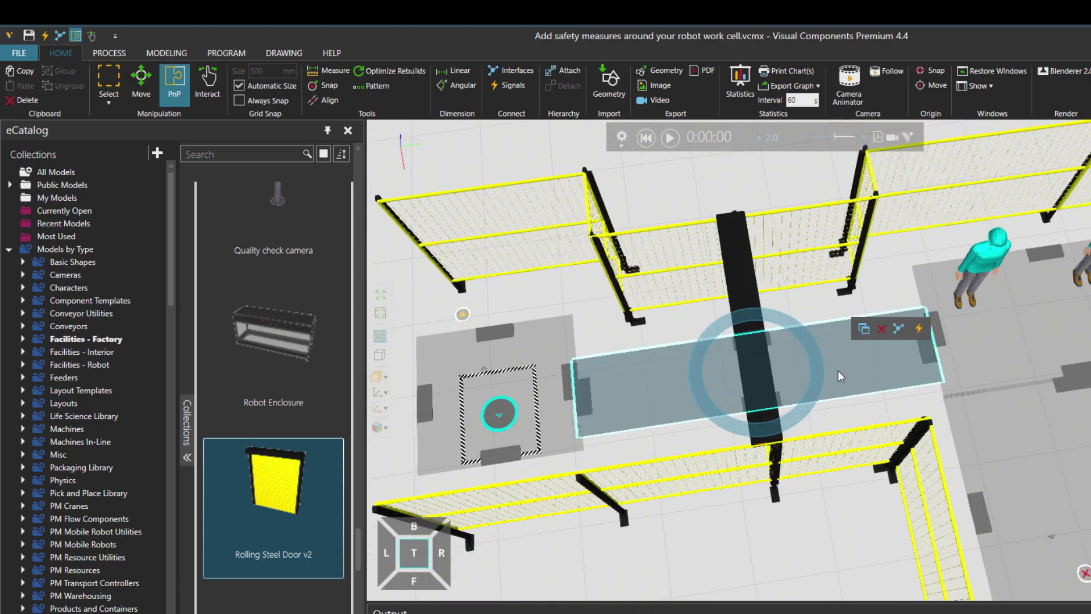
right_drag(882, 486, 352, 531)
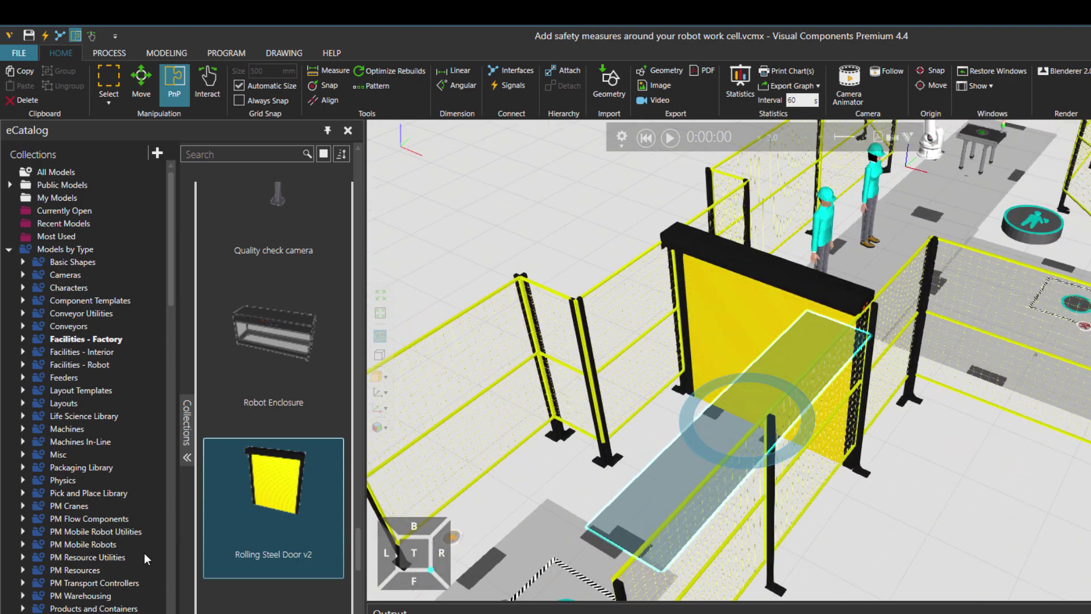
click(114, 558)
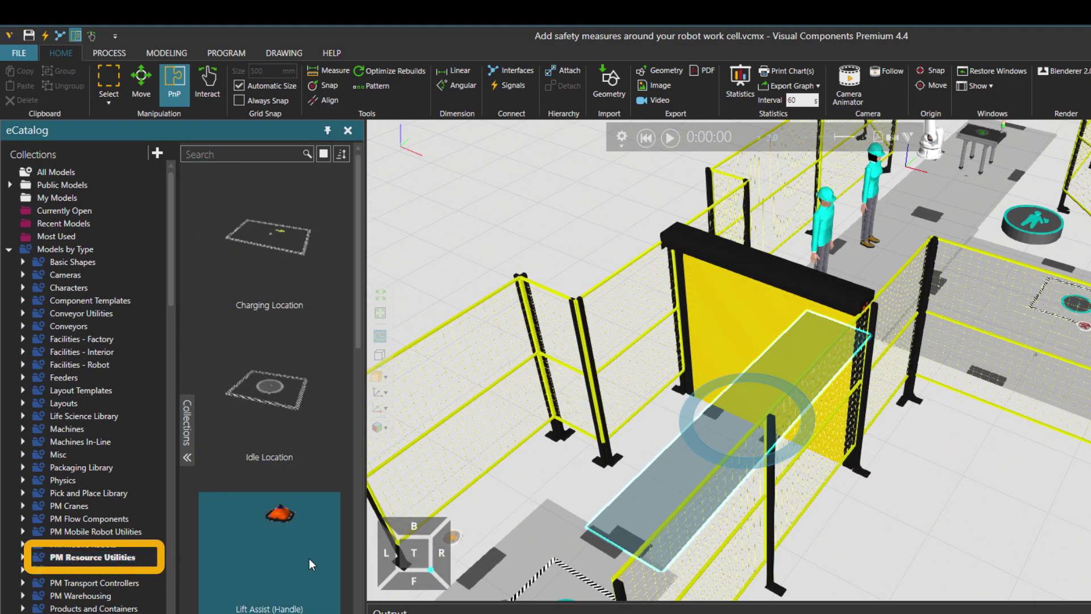
scroll(321, 559, down, 6)
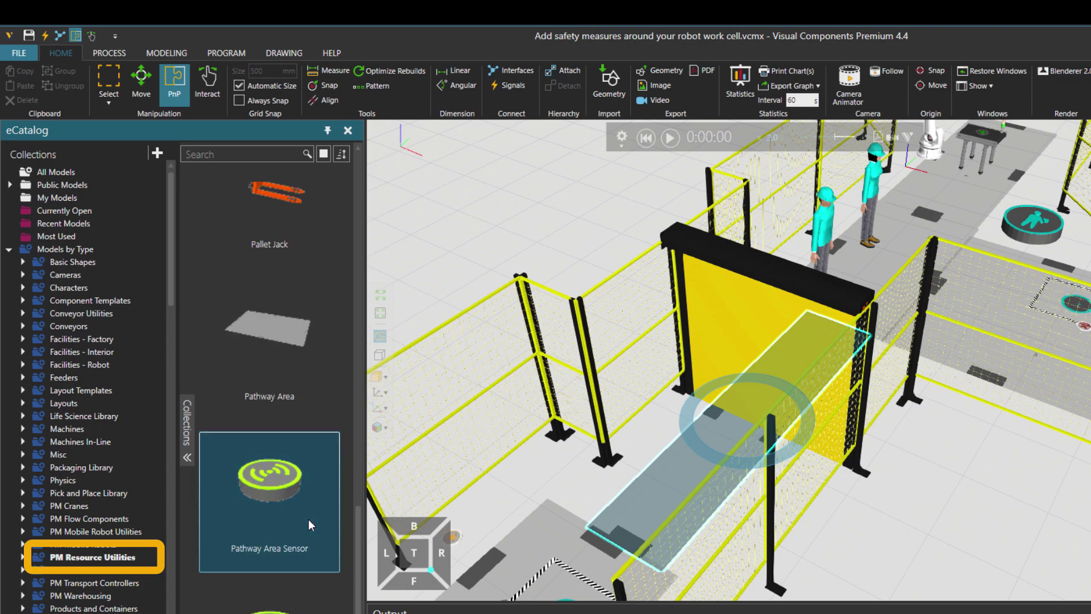
drag(237, 493, 880, 509)
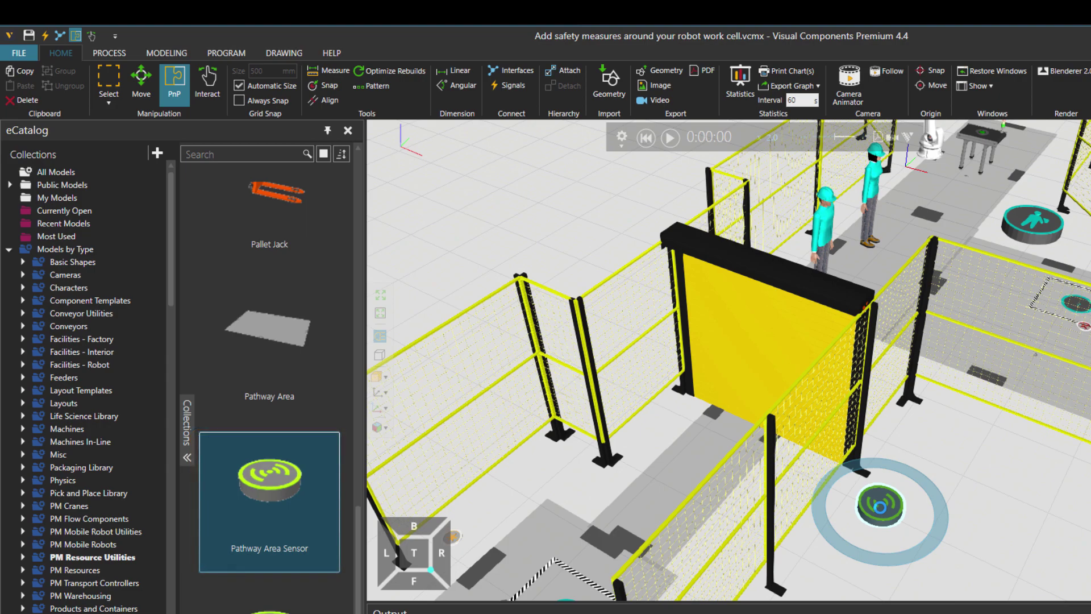
Step: Move the sensor beside the pathway in front of the door and select it
drag(880, 506, 790, 485)
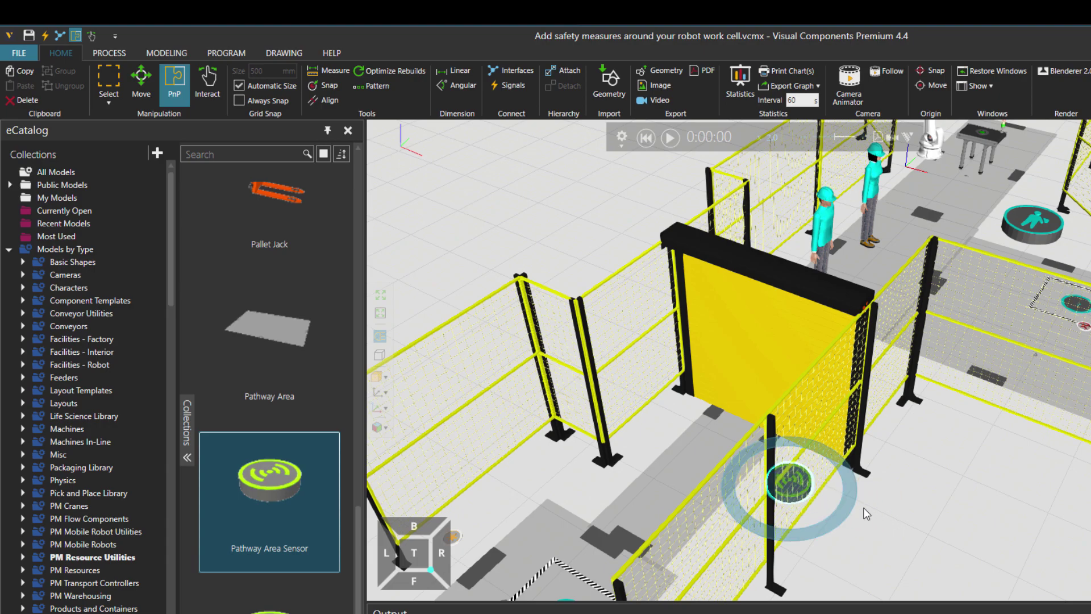
right_drag(864, 507, 776, 500)
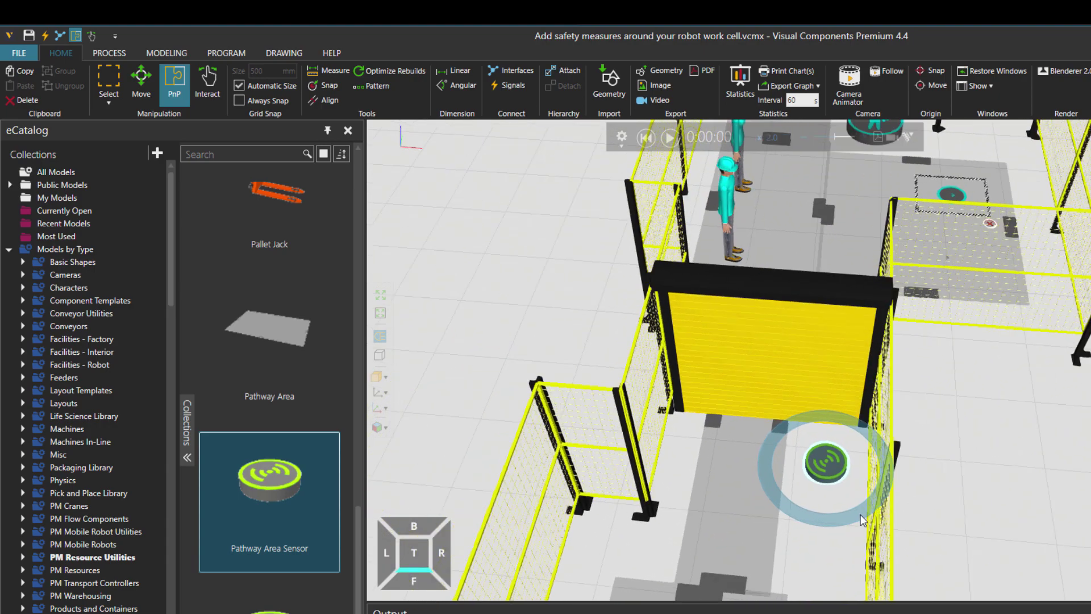
click(738, 499)
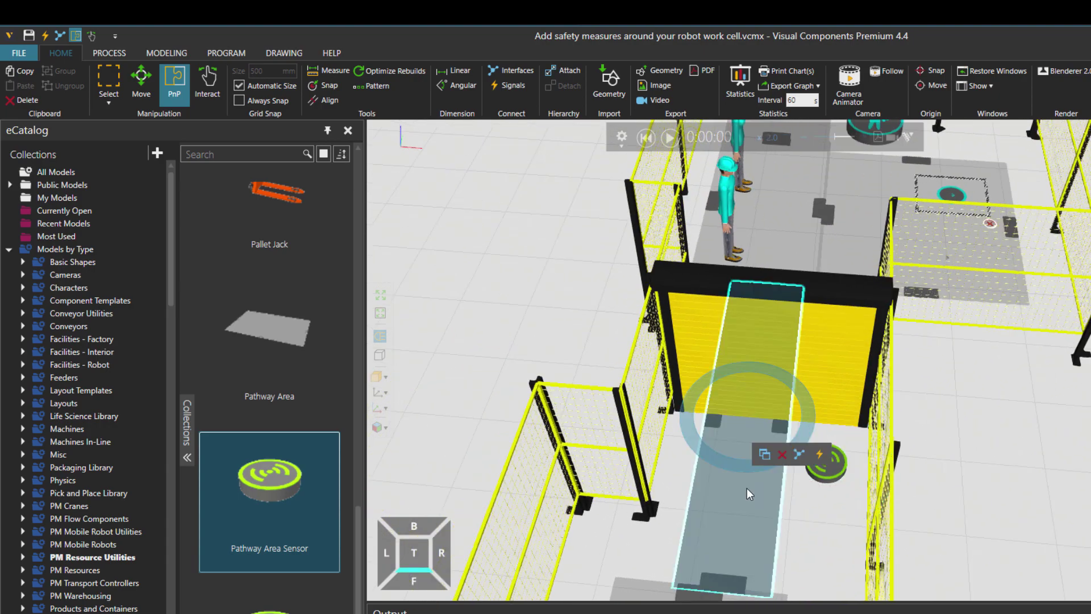
click(835, 471)
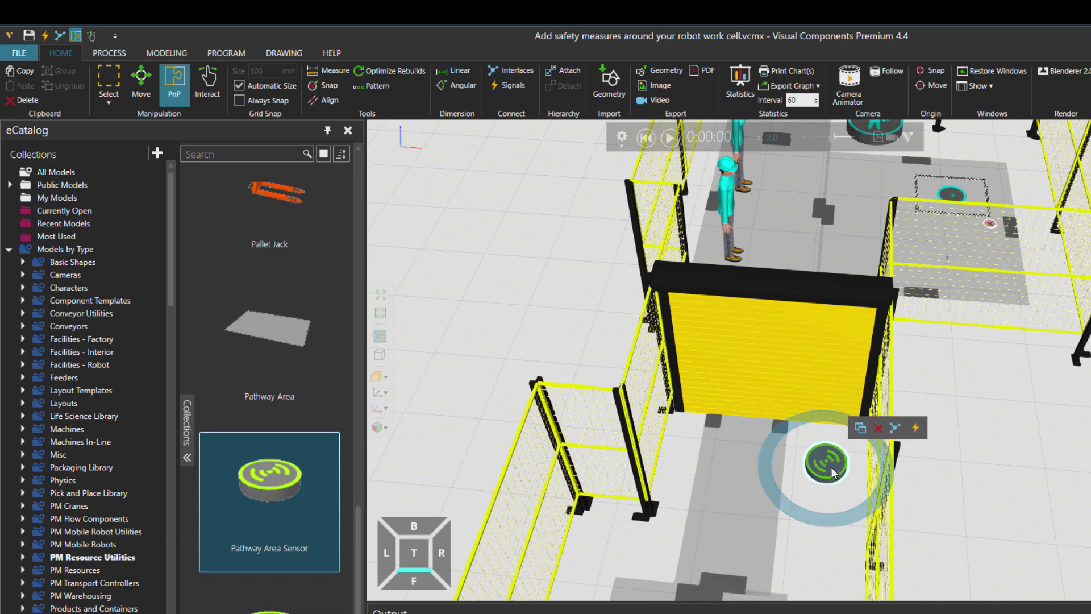
Step: Connect the Pathway Area to the sensor's Pathways input
click(895, 430)
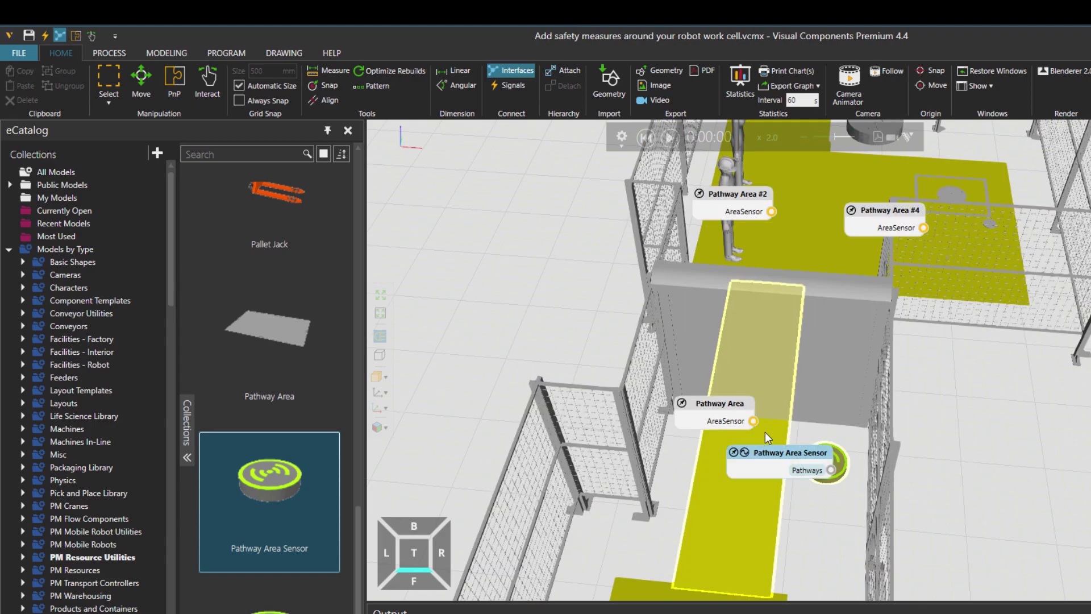
drag(764, 432, 831, 470)
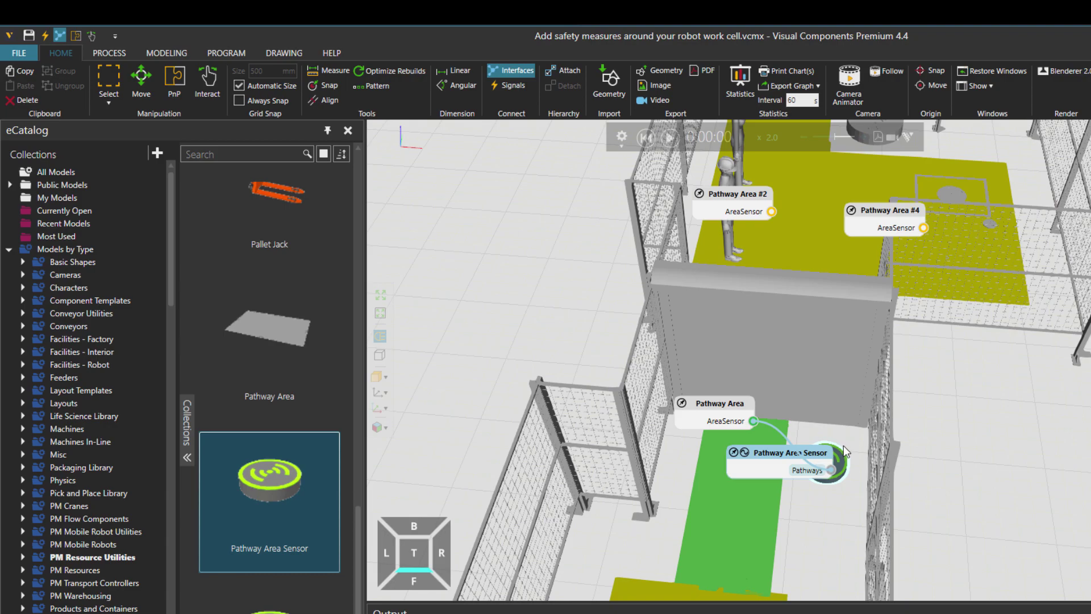
click(513, 68)
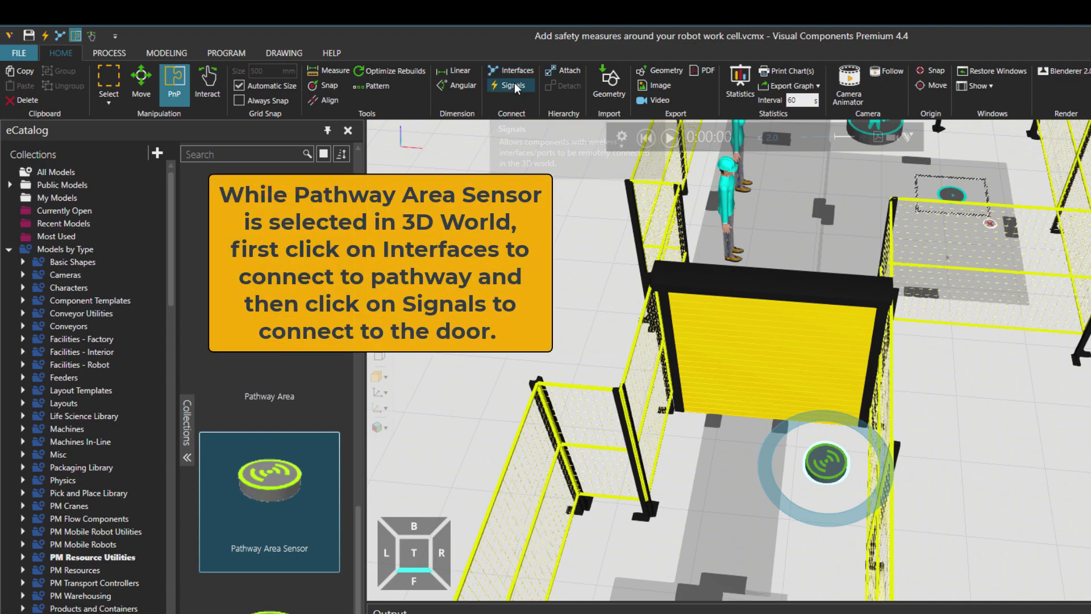
Step: Wire the sensor's ResourceDetected signal to the door's IN_J1_Action and play the simulation
click(512, 86)
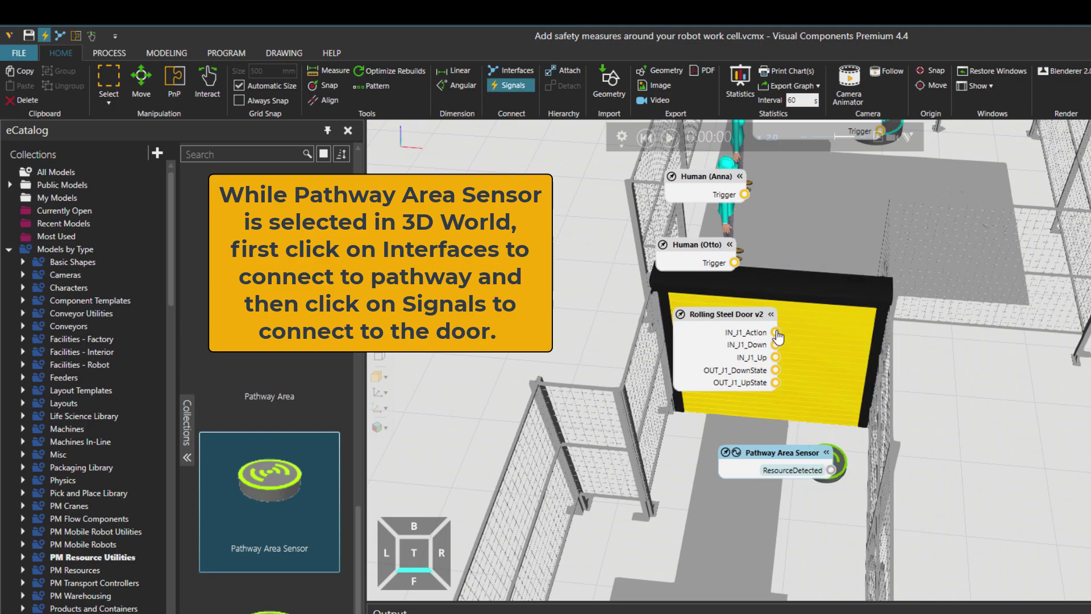
drag(777, 337, 829, 471)
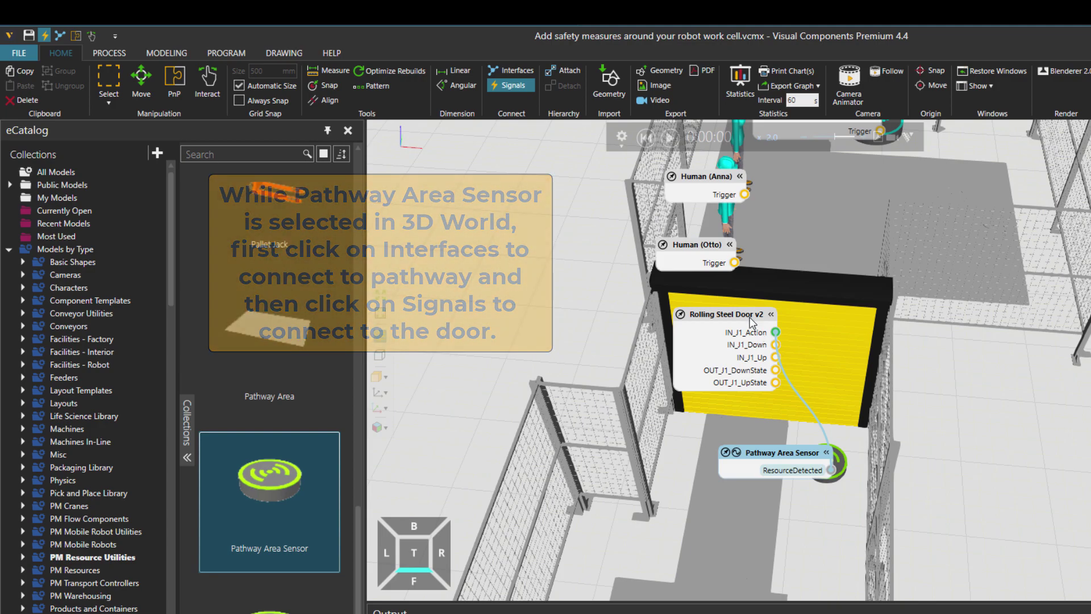
click(670, 138)
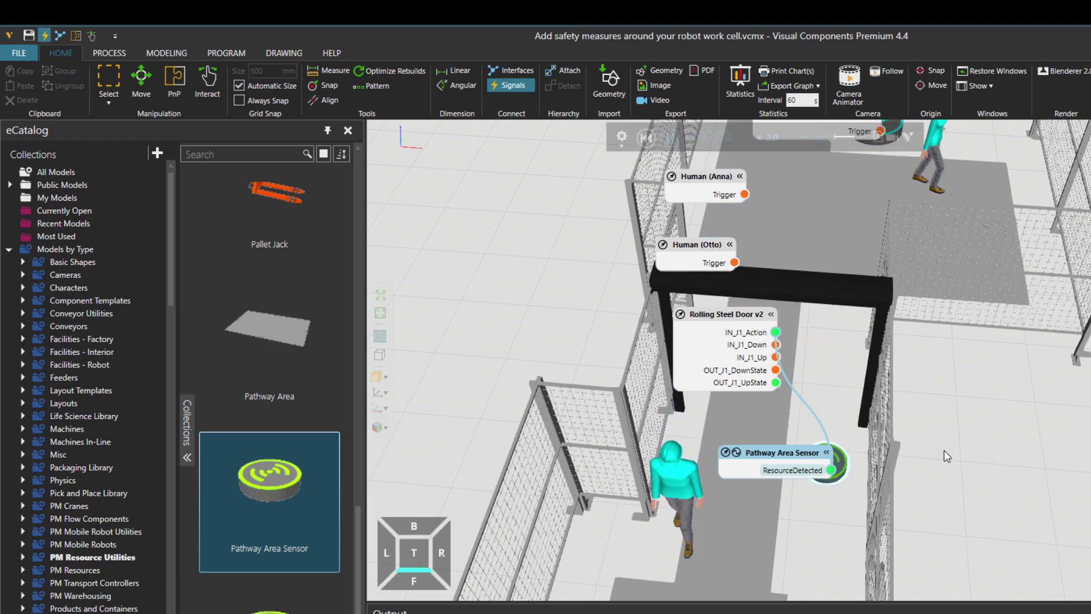
Step: Turn off the Signals overlay and orbit the running view toward the robot and worktable
right_drag(944, 451, 827, 498)
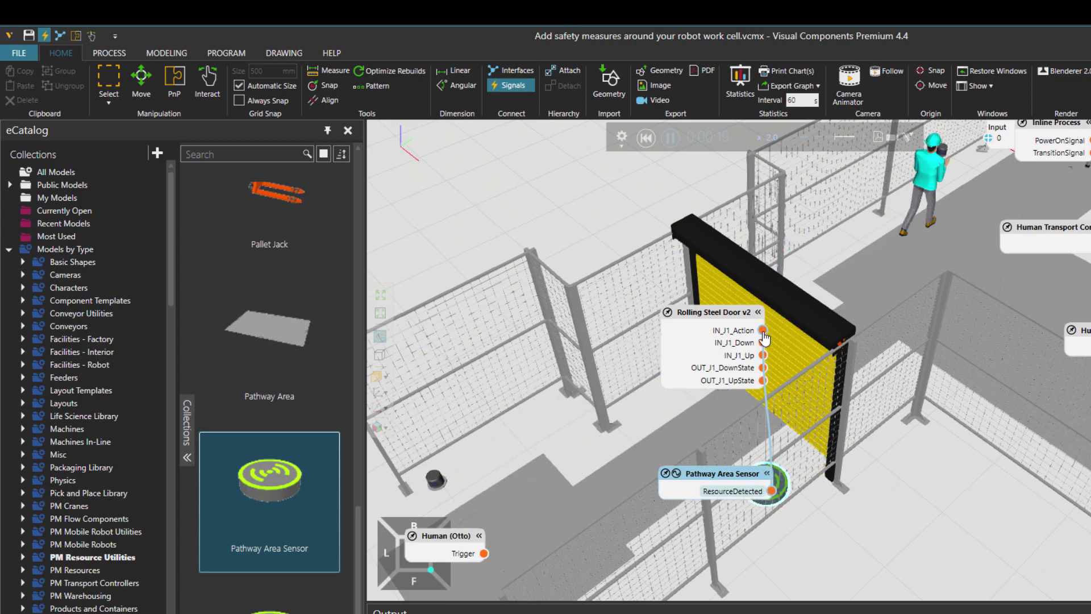
click(518, 86)
right_drag(880, 518, 873, 602)
Step: Reset the simulation to its starting state
scroll(991, 207, up, 5)
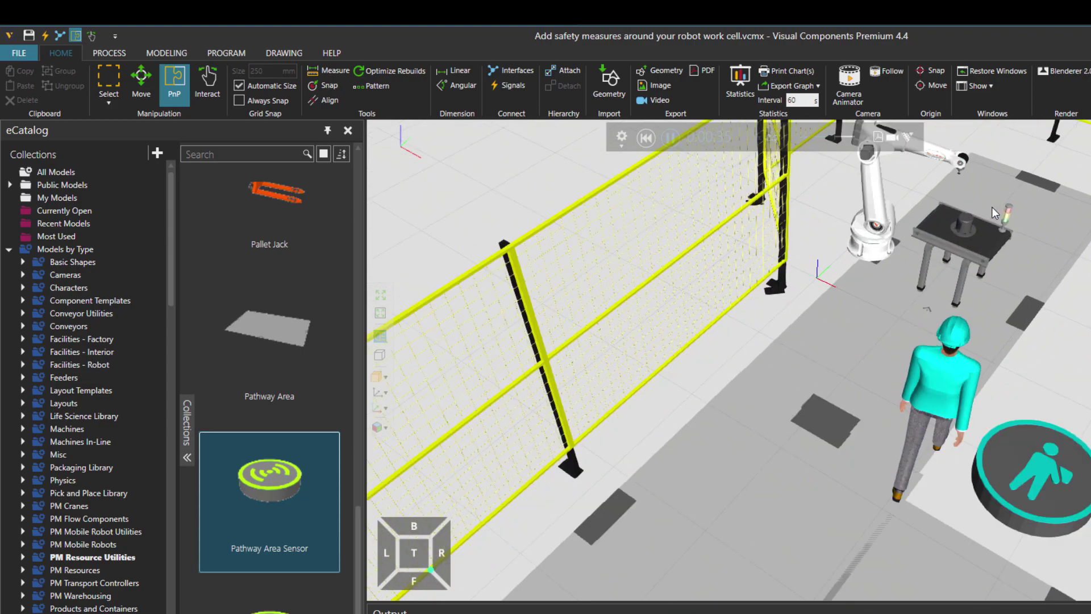
scroll(1011, 381, down, 5)
scroll(938, 319, up, 4)
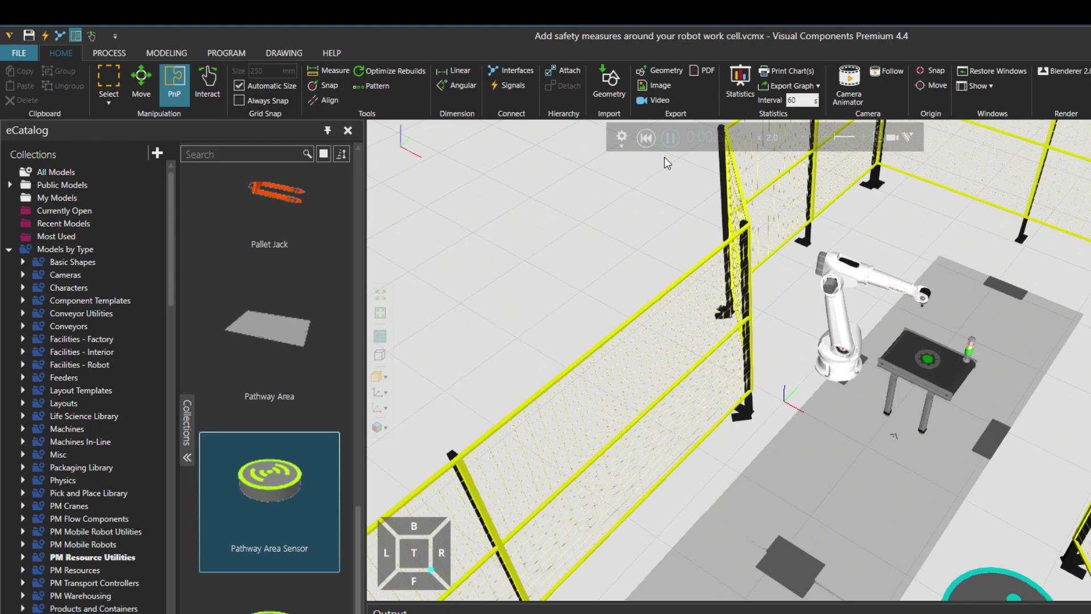
click(648, 139)
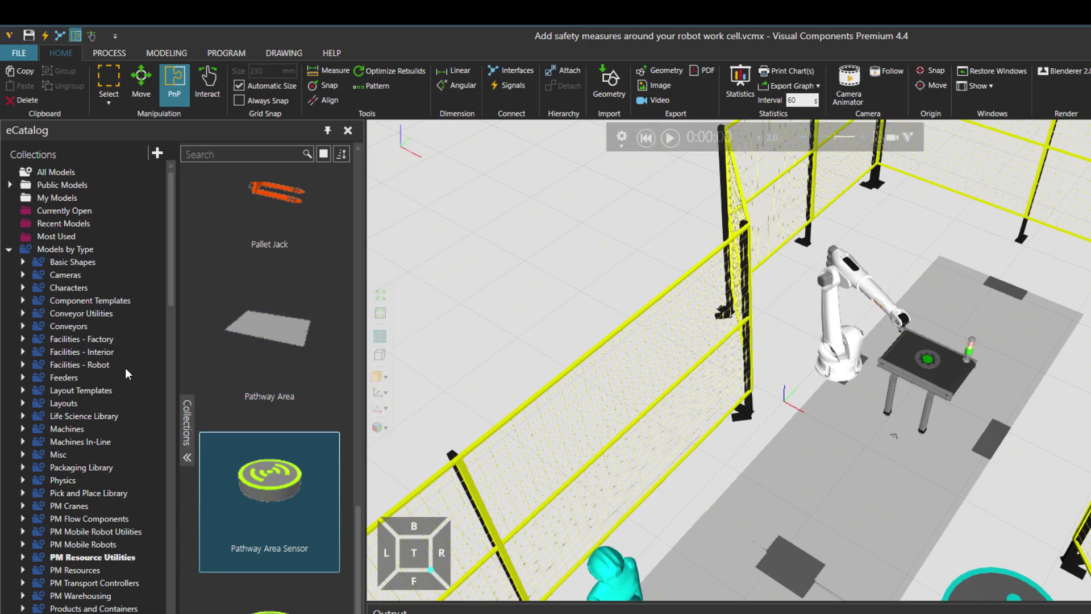
Step: Drag a SafetyScanner from the eCatalog Misc collection next to the robot's base
click(57, 456)
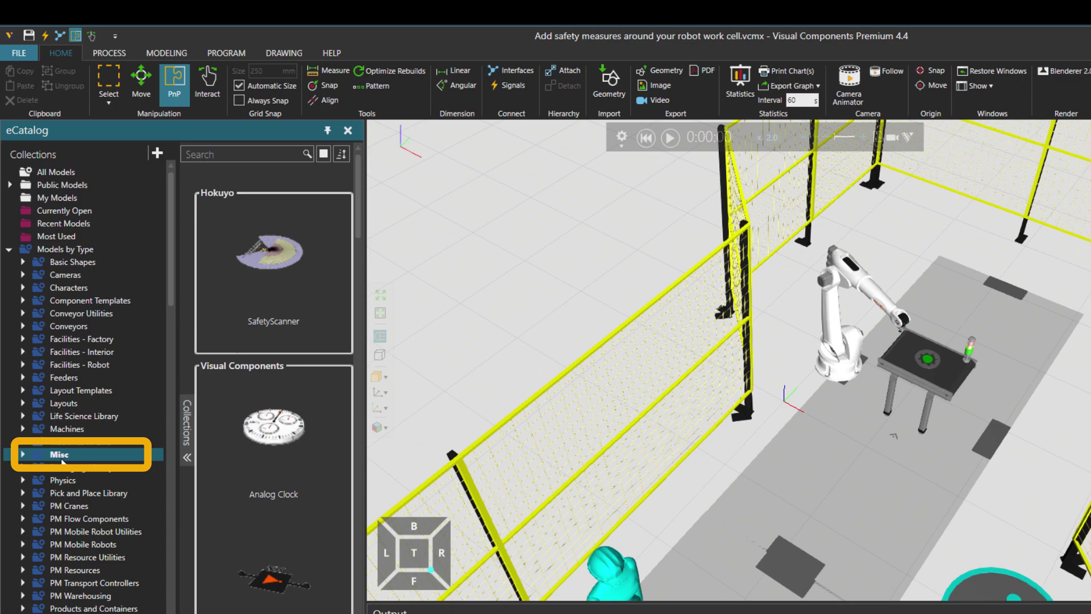
click(291, 455)
scroll(333, 435, down, 15)
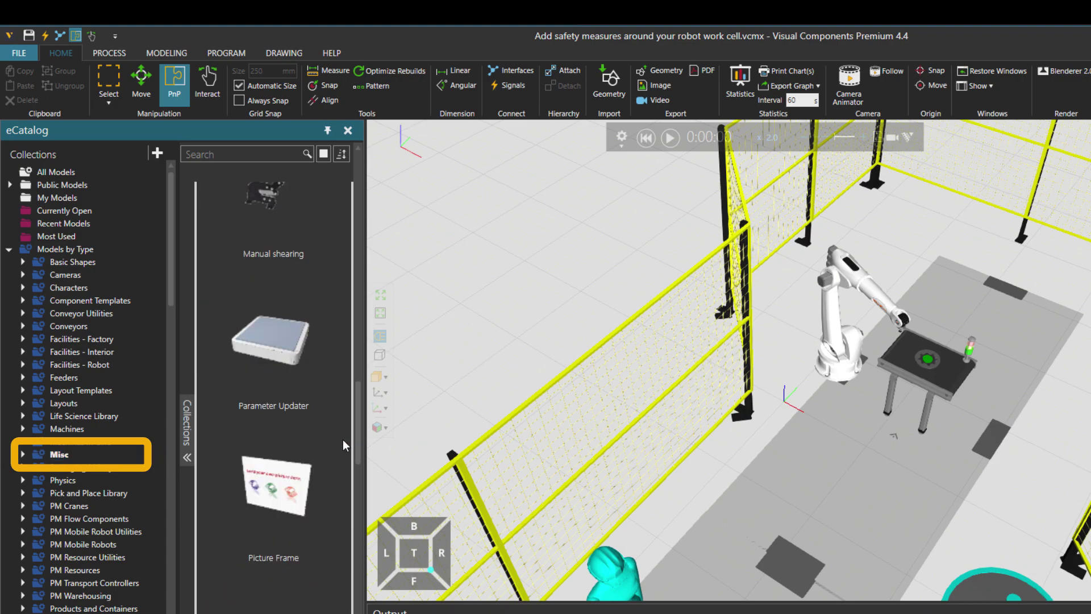
scroll(350, 454, up, 3)
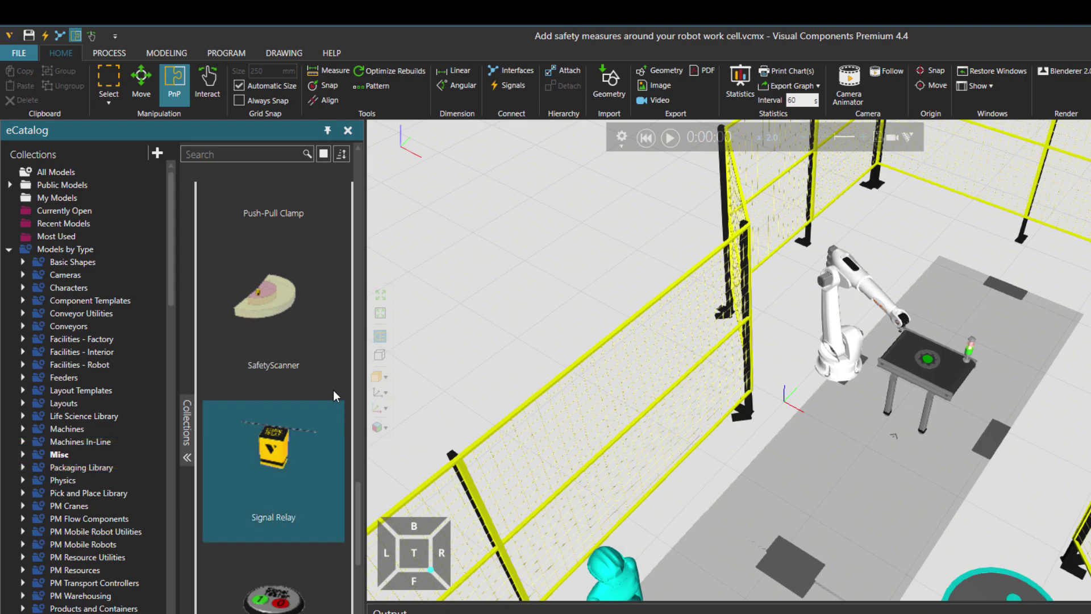
drag(279, 340, 879, 377)
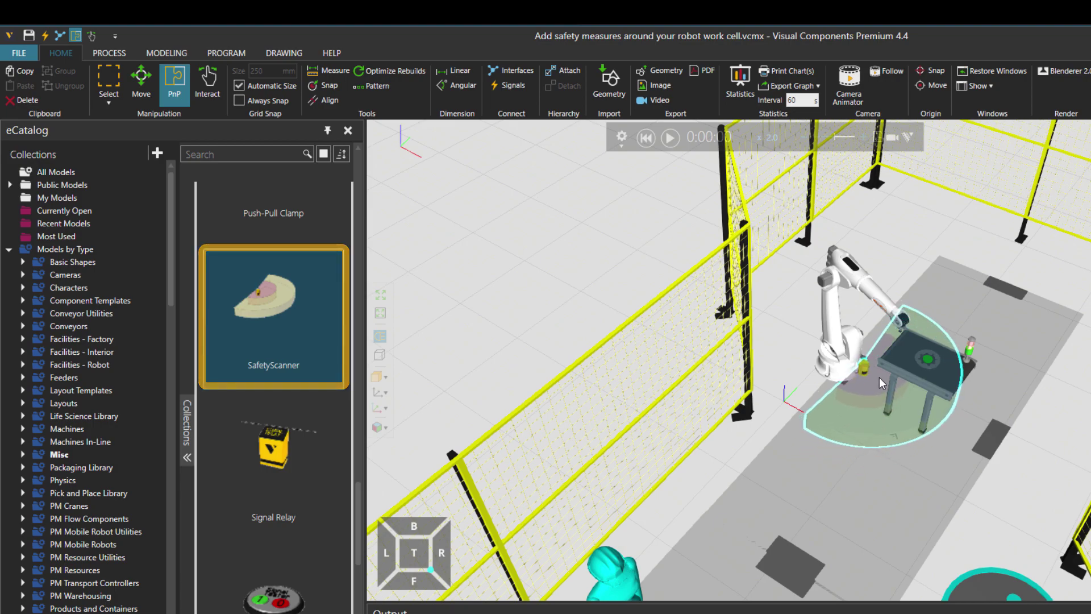
scroll(878, 376, up, 5)
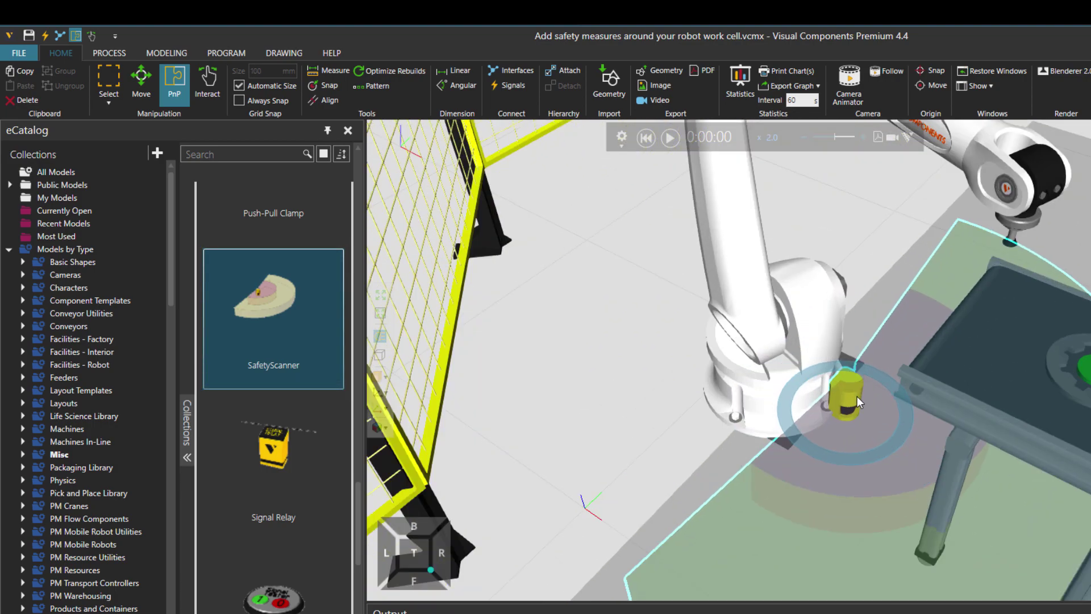
scroll(854, 401, down, 5)
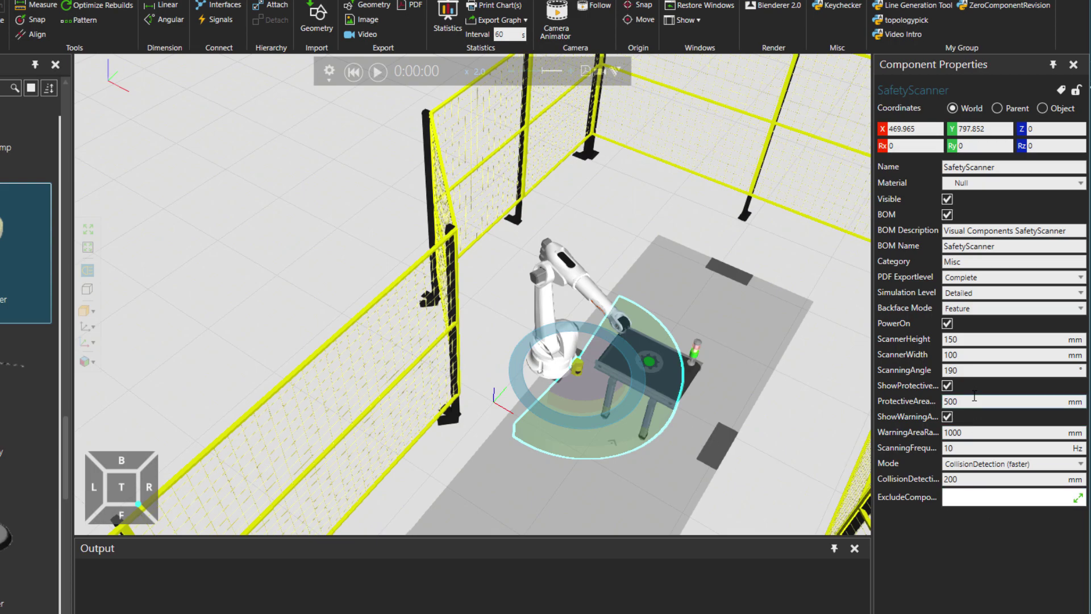
Step: Set the SafetyScanner's WarningAreaRadius to 2000 mm and inspect the warning zone over the worktable
click(967, 430)
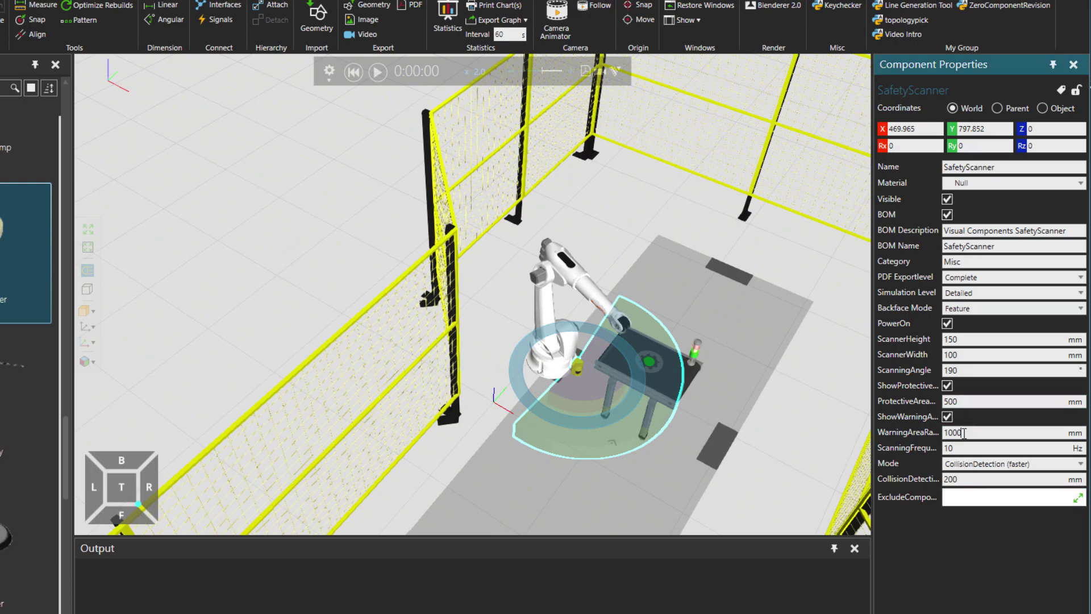
text(1800)
key(Return)
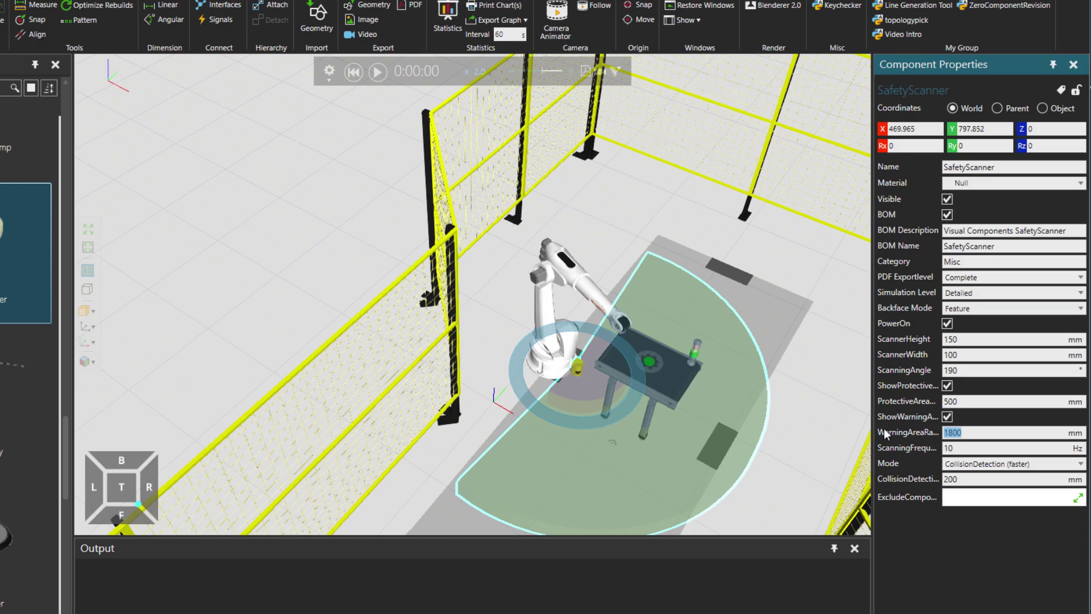
text(200)
key(Return)
text(2000)
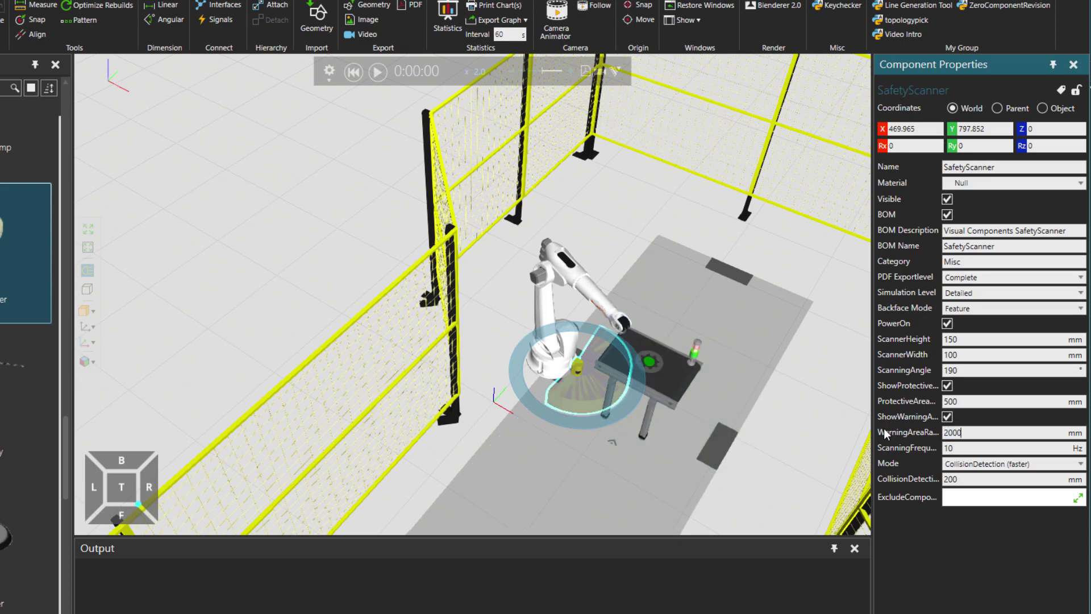
key(Return)
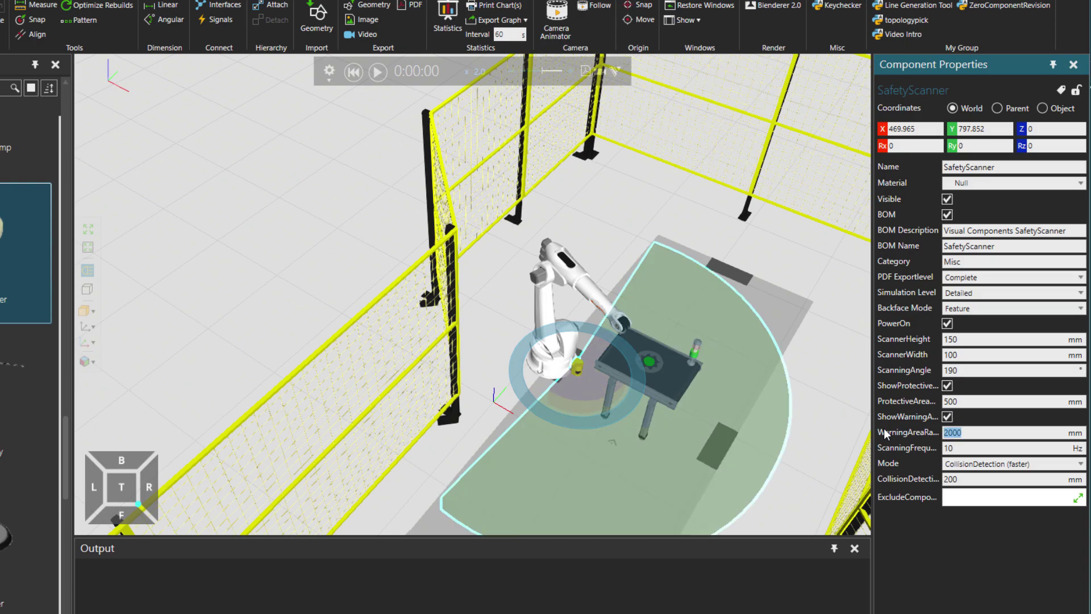
right_drag(812, 440, 785, 345)
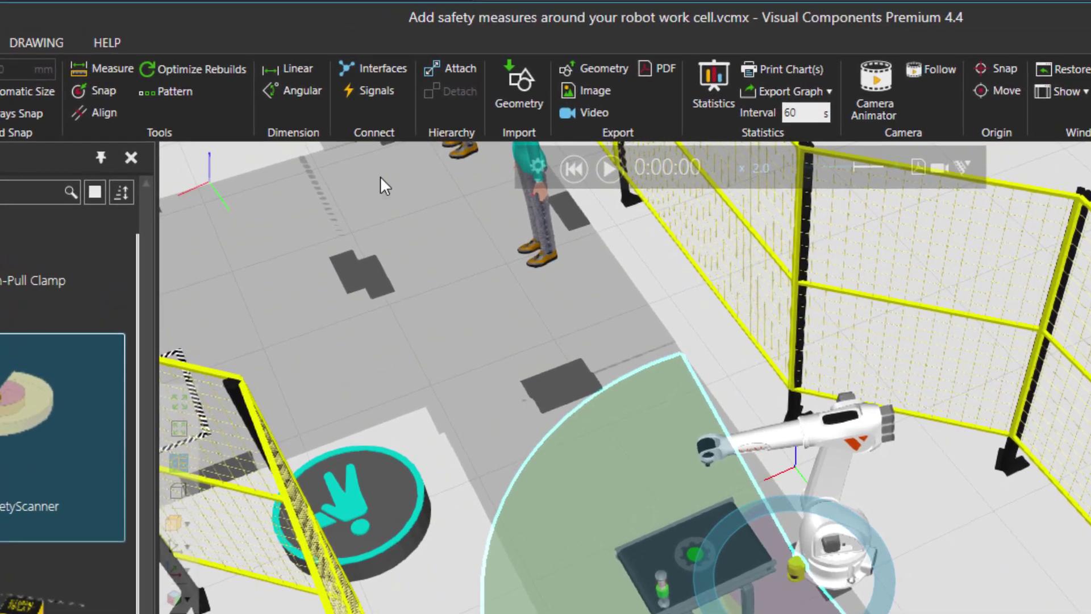
Step: Wire the SafetyScanner's OUT_WarningSignal to the Generic Articulated Robot's input 100
click(365, 89)
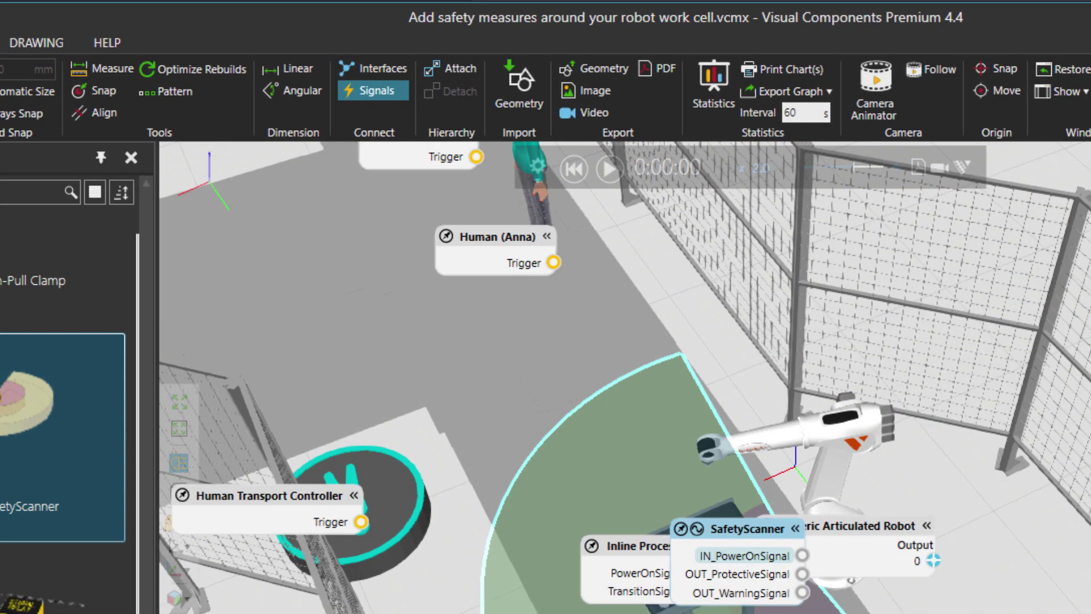
drag(716, 517, 574, 586)
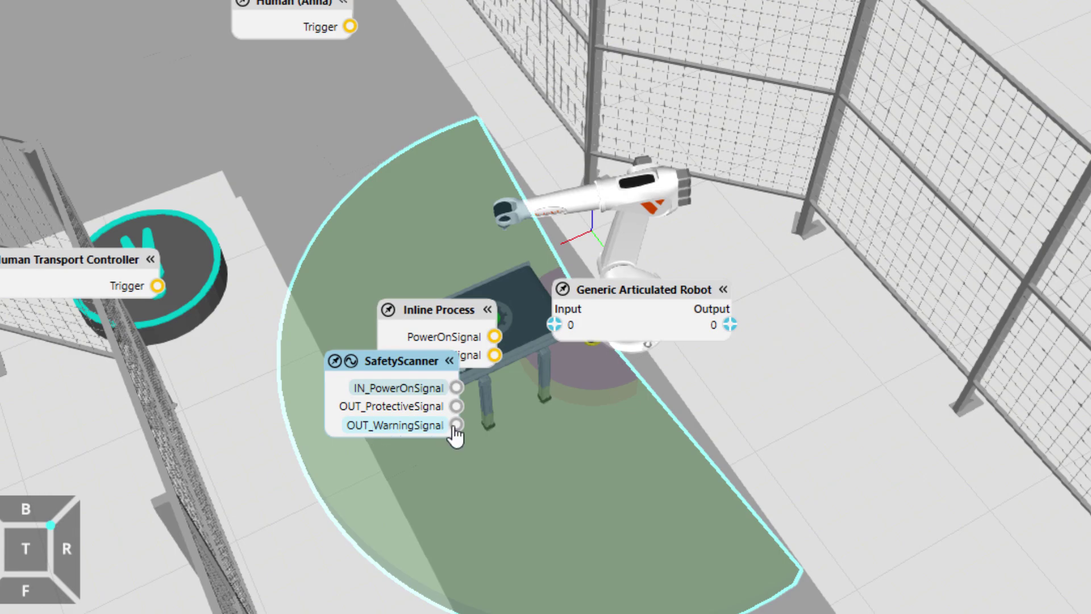
drag(457, 428, 556, 327)
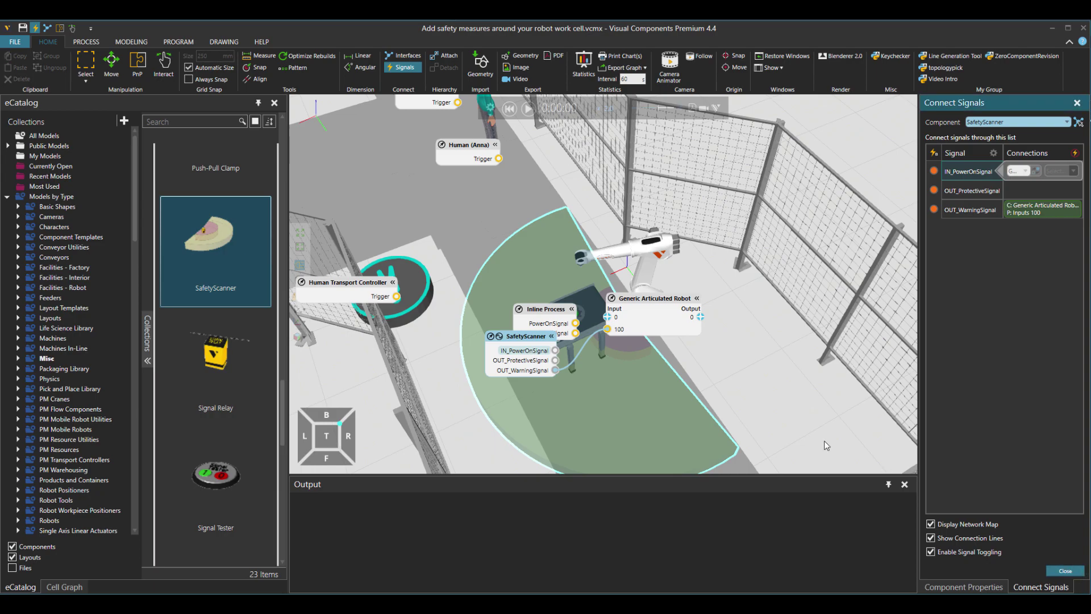
Step: Add Inline Process and Pathway Area #3 to the SafetyScanner's ExcludeComponents list
click(1079, 573)
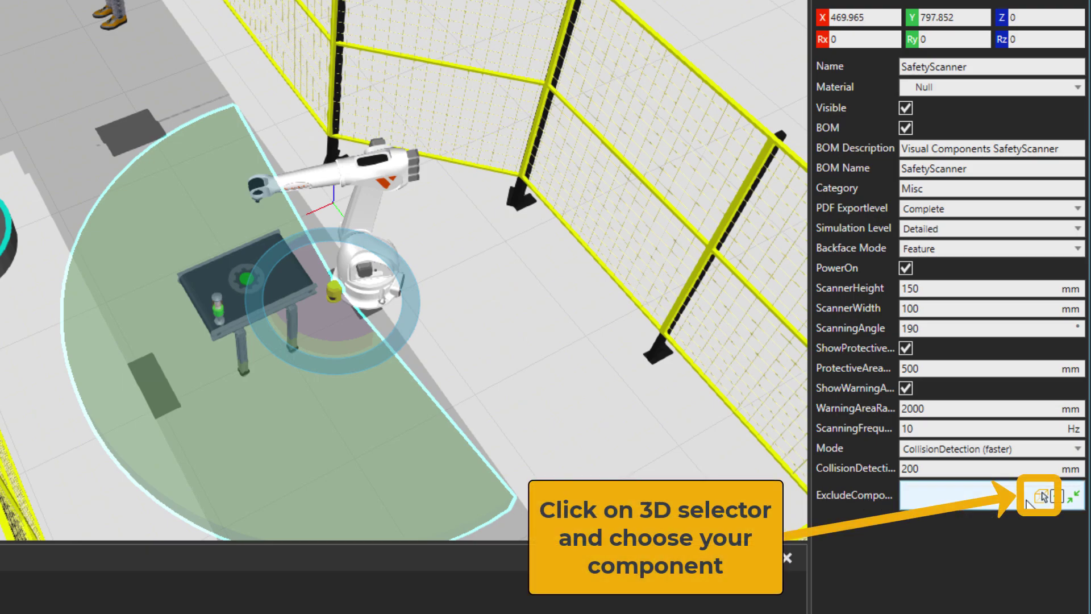
click(1043, 498)
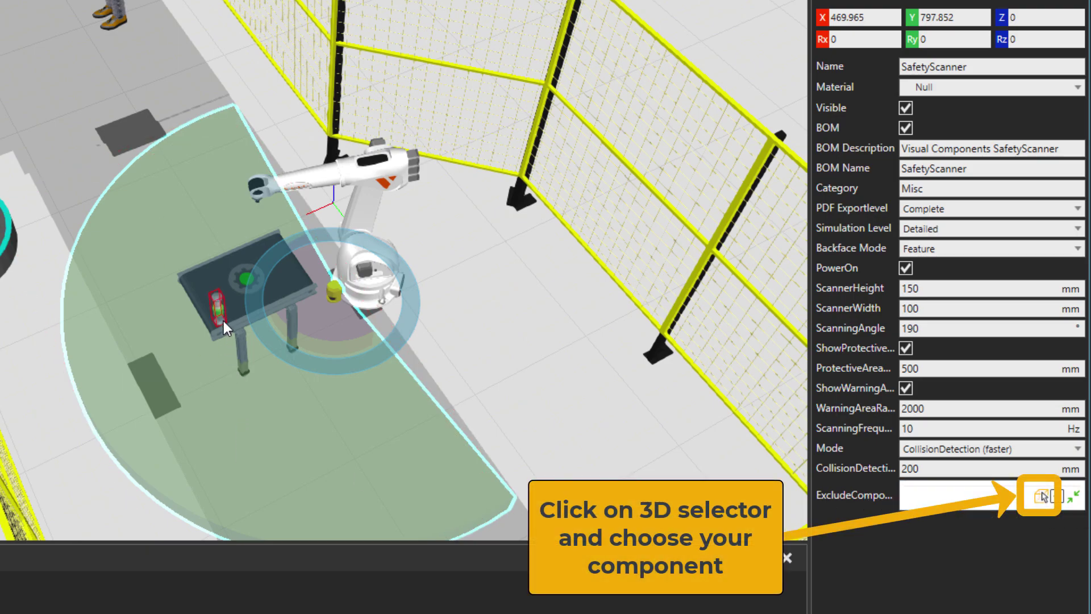
click(241, 318)
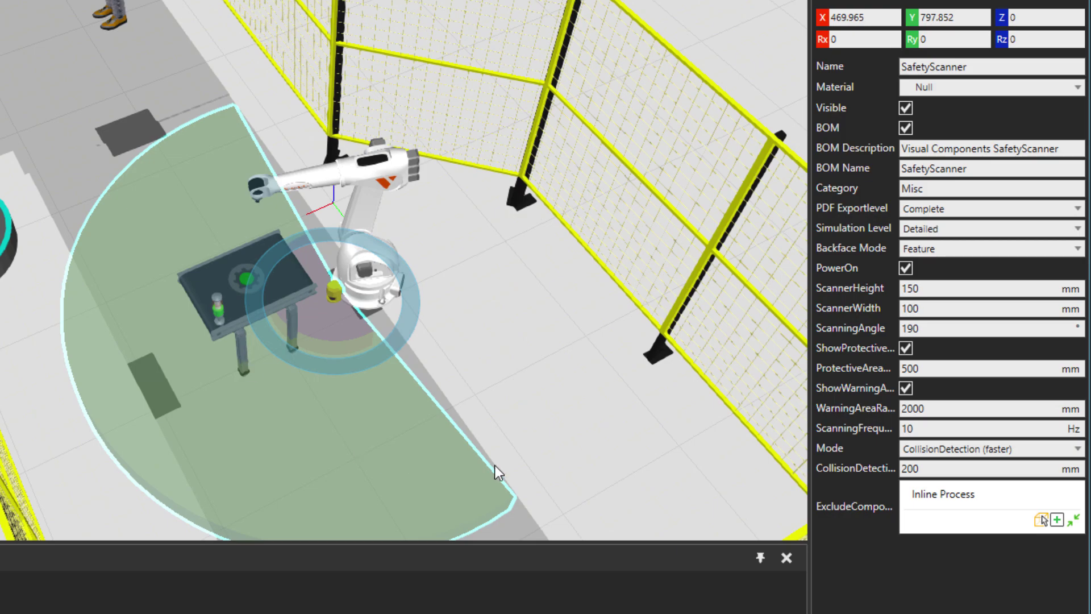
click(1021, 500)
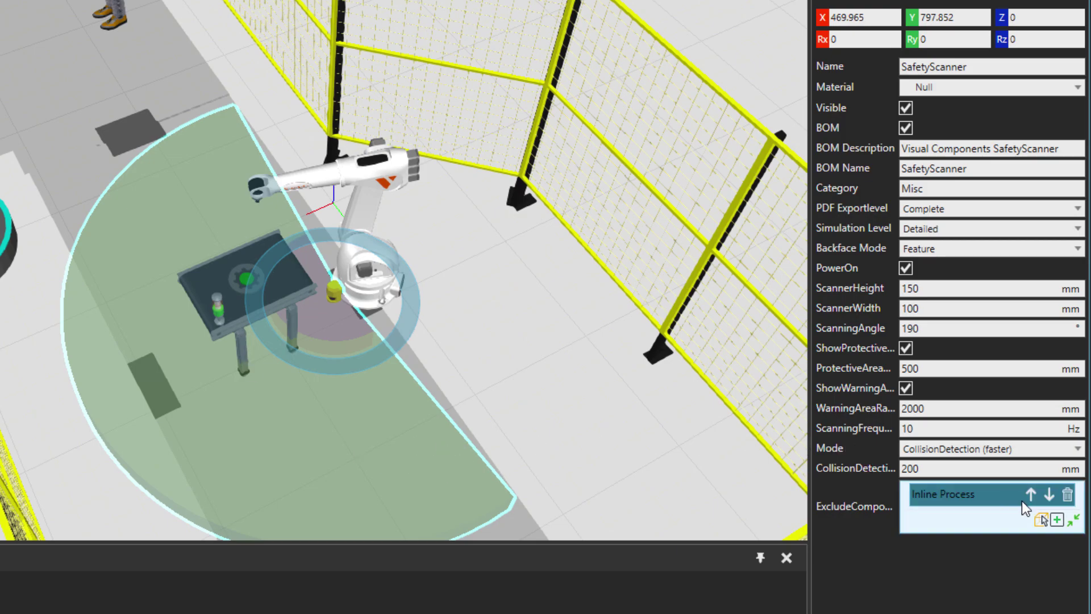
click(1056, 520)
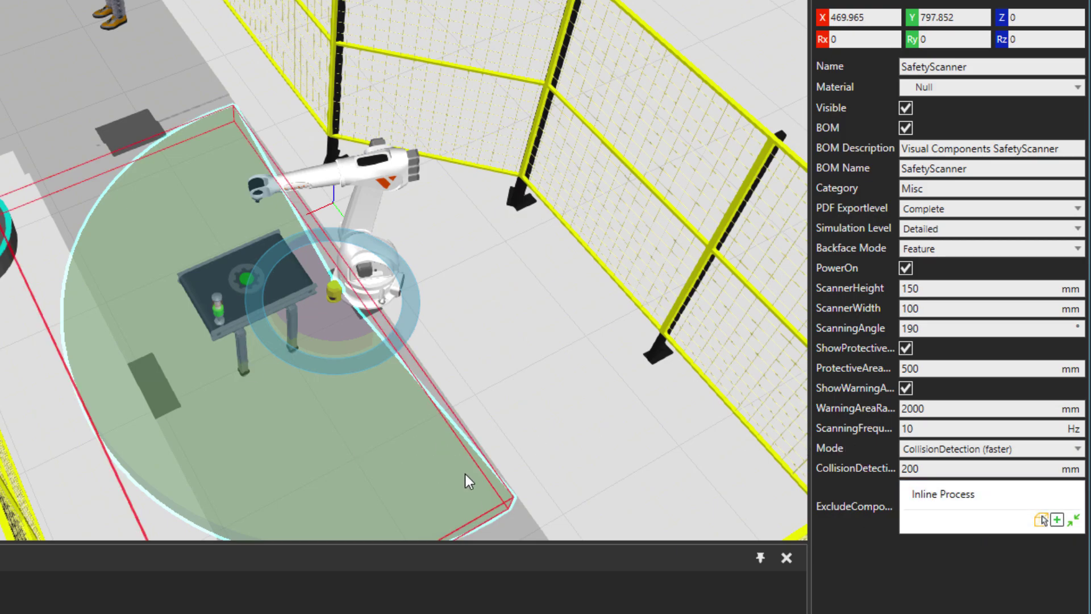
click(520, 521)
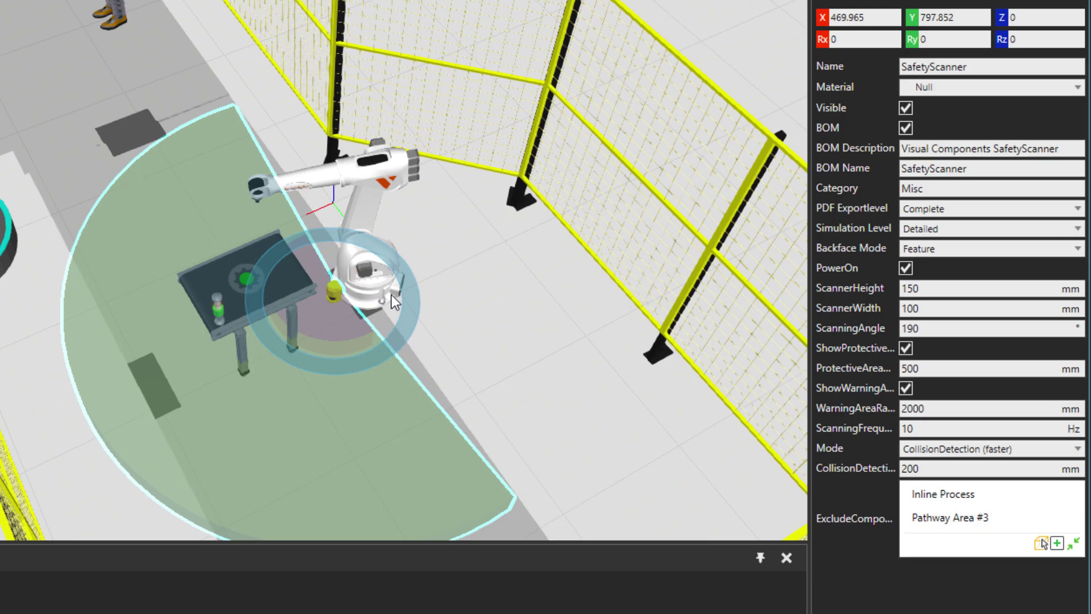
Step: Add the Generic Articulated Robot to the SafetyScanner's excluded components as well
right_drag(449, 293, 493, 314)
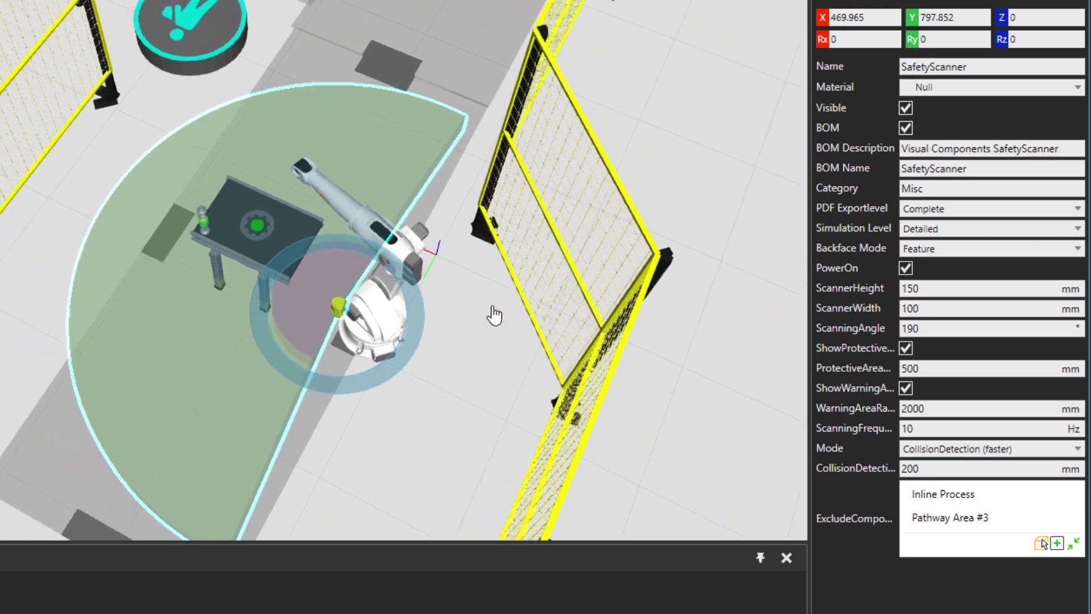
scroll(443, 350, up, 2)
ctrl+right_drag(411, 343, 514, 362)
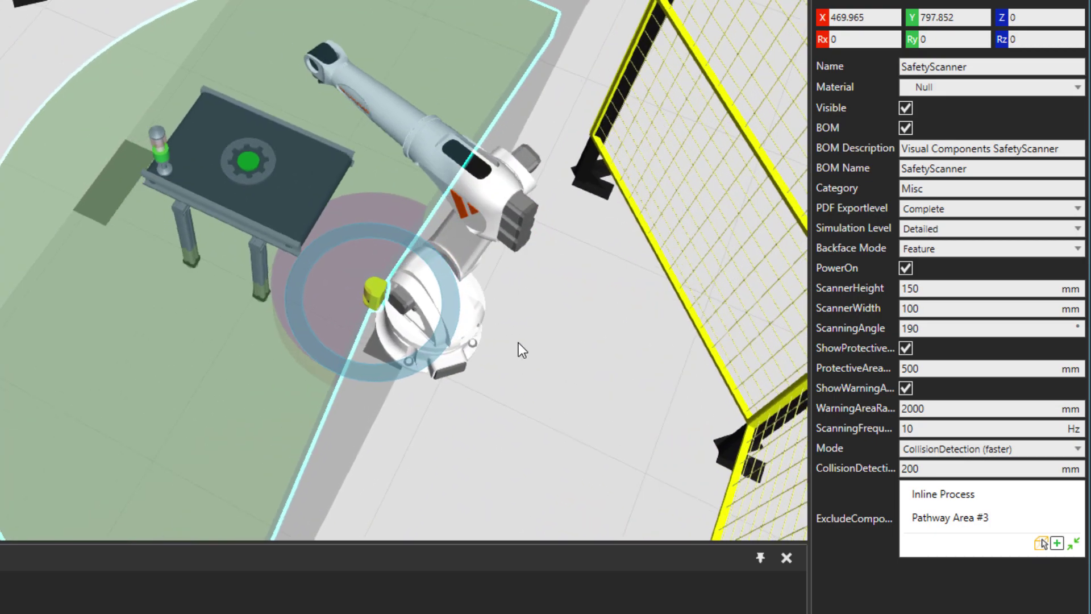
click(960, 518)
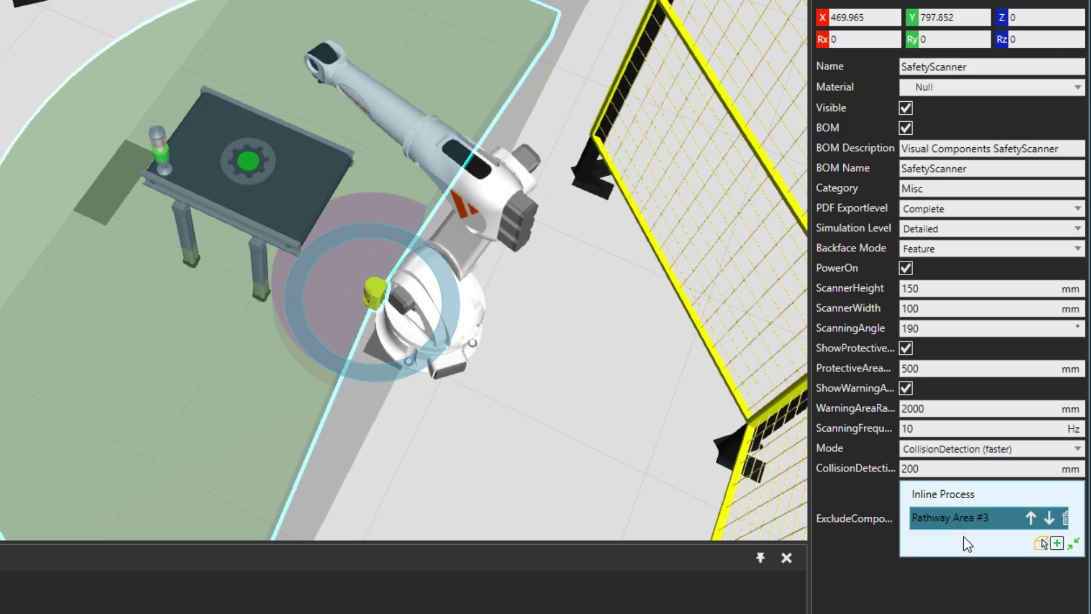
click(1044, 546)
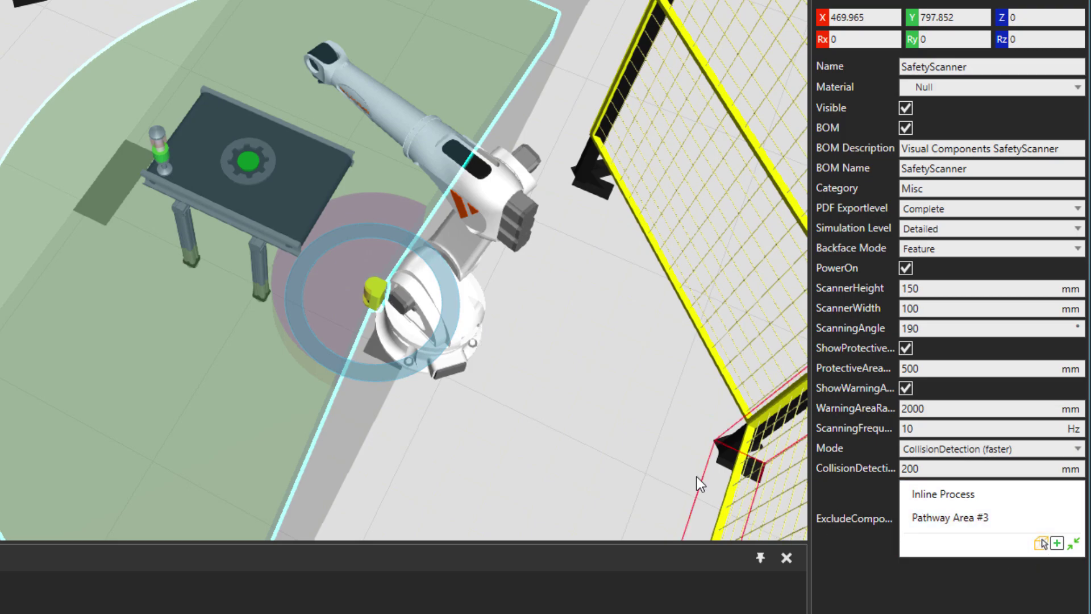
click(476, 315)
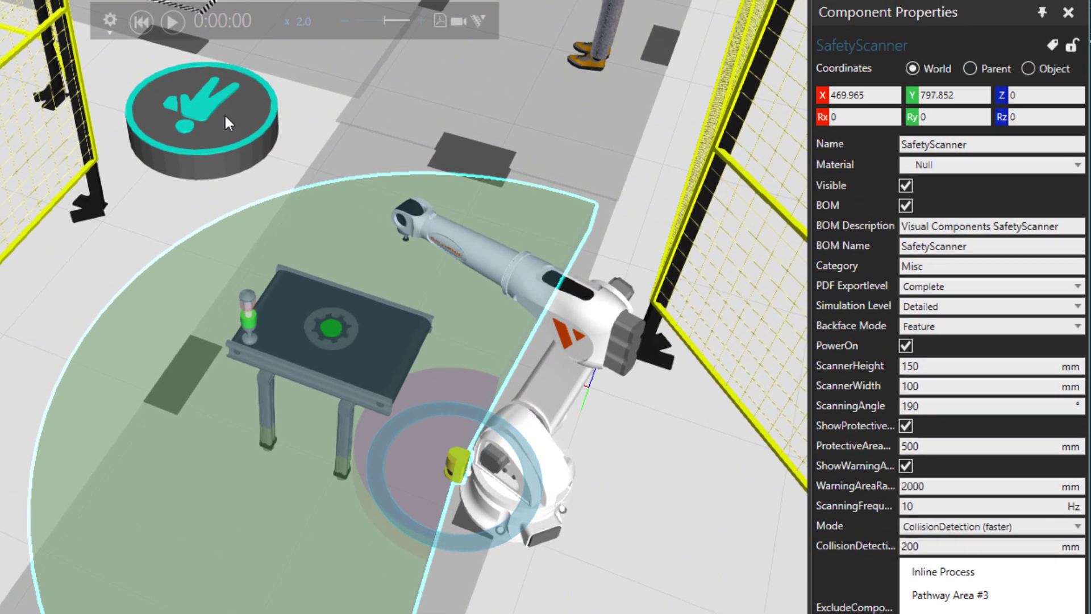
Step: Add the SafetyScanner to the Human Transport Controller's ExcludeObstacles list and close Component Properties
click(231, 118)
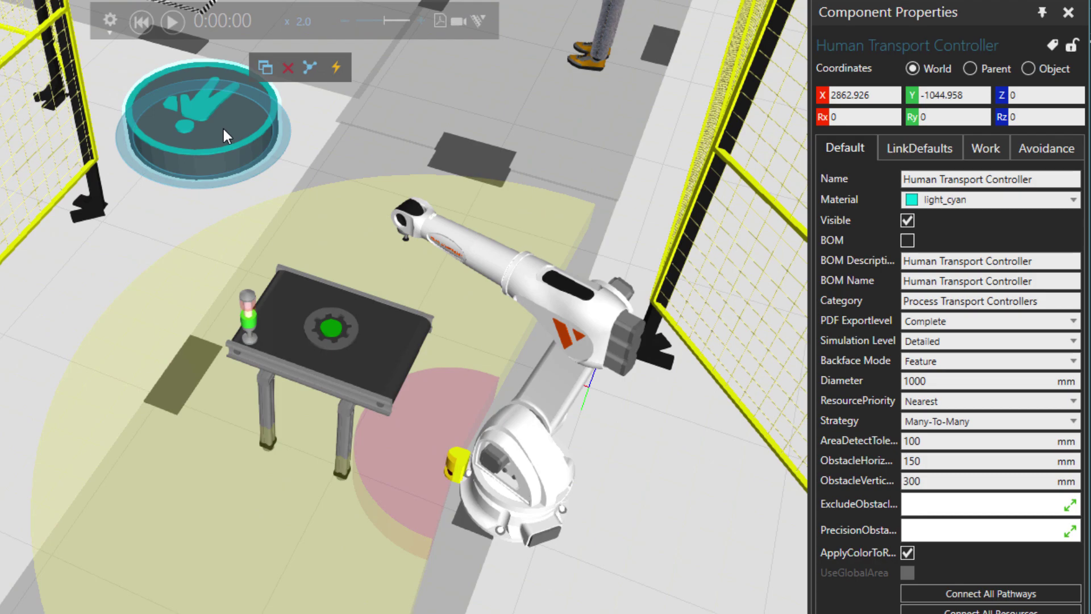
click(984, 505)
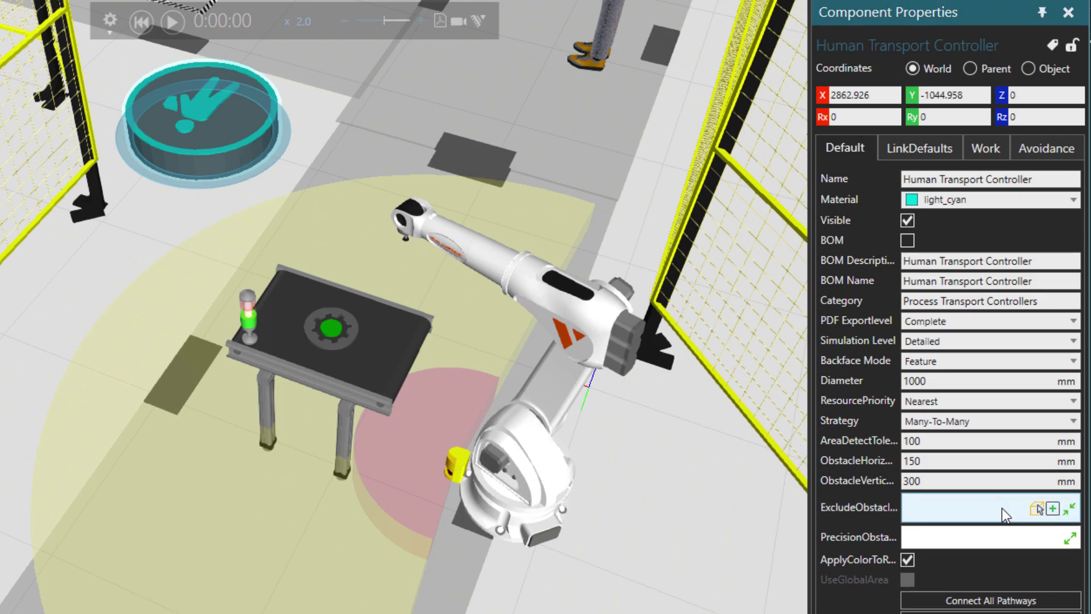
click(1036, 510)
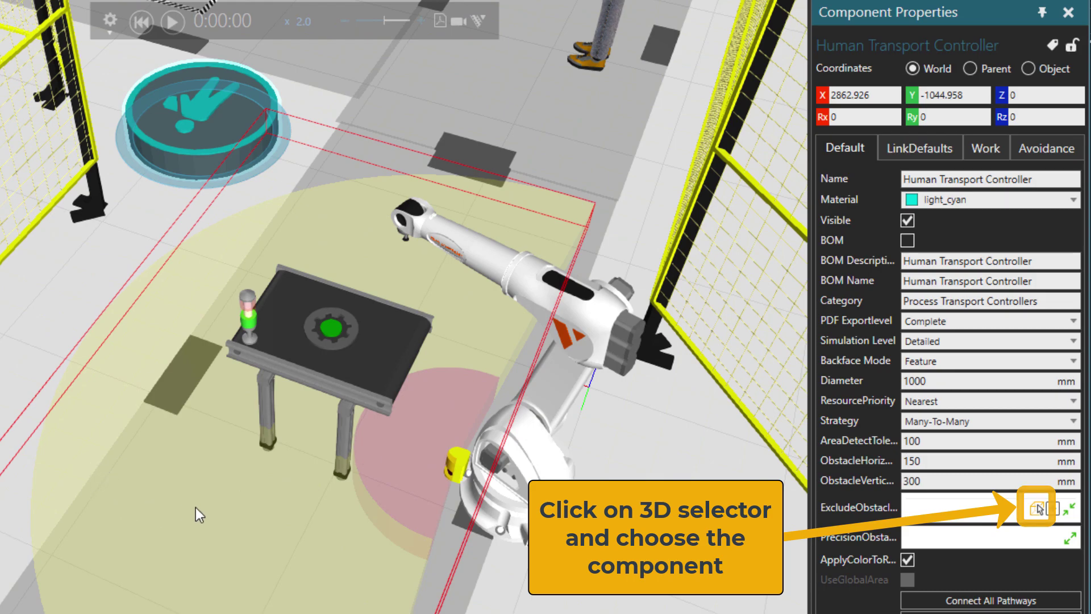
click(242, 505)
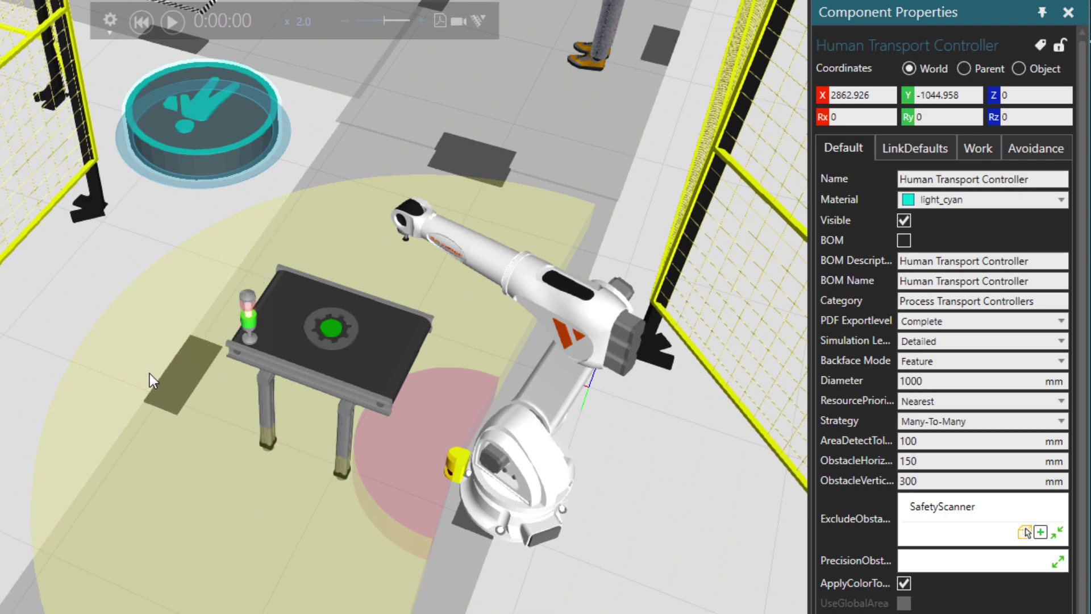
right_drag(140, 323, 135, 199)
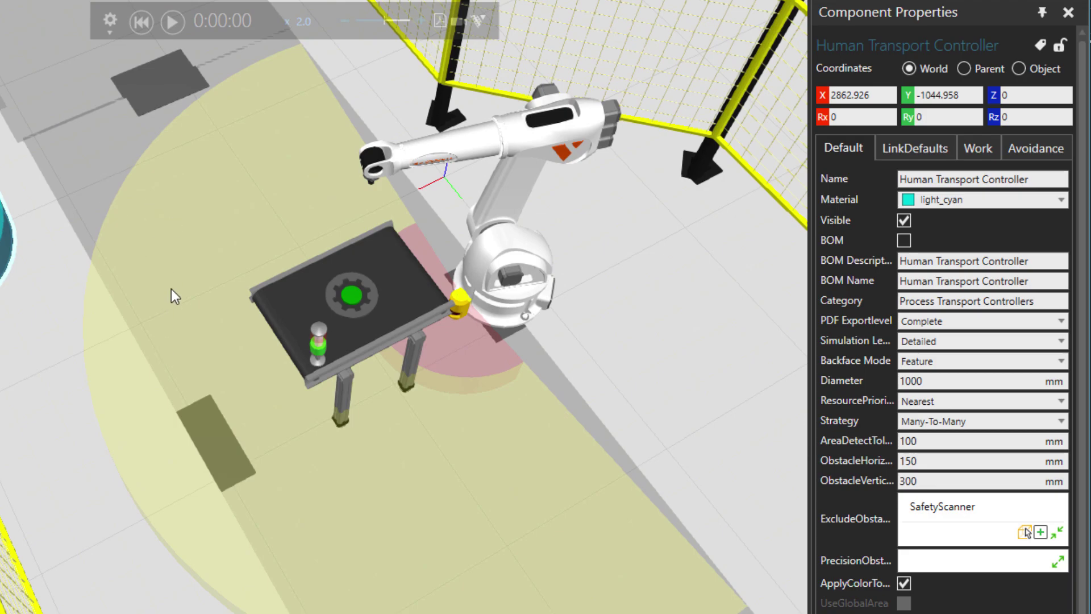
click(970, 515)
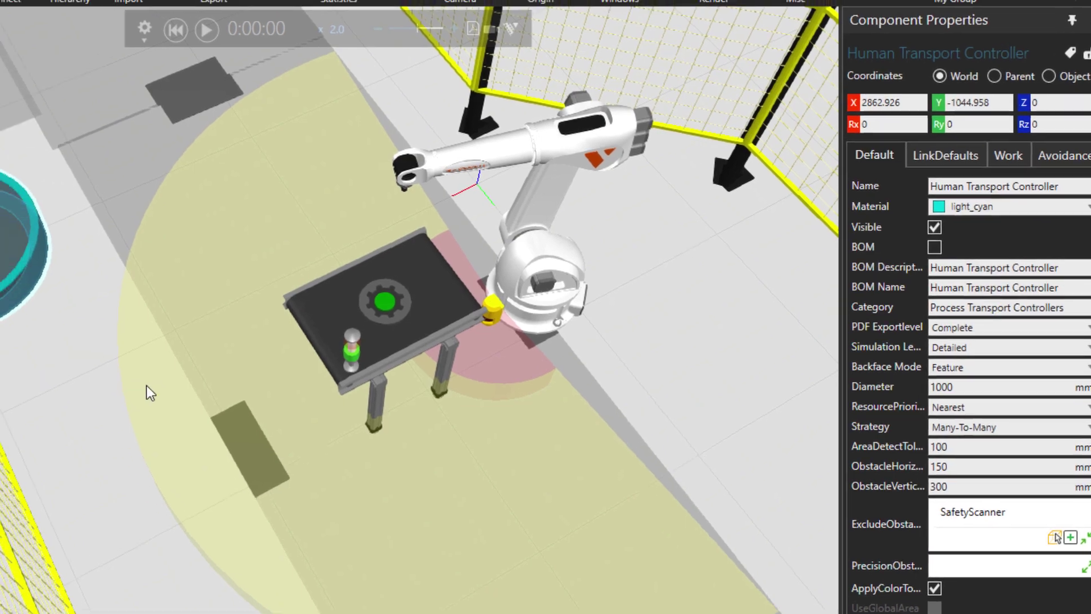
click(21, 413)
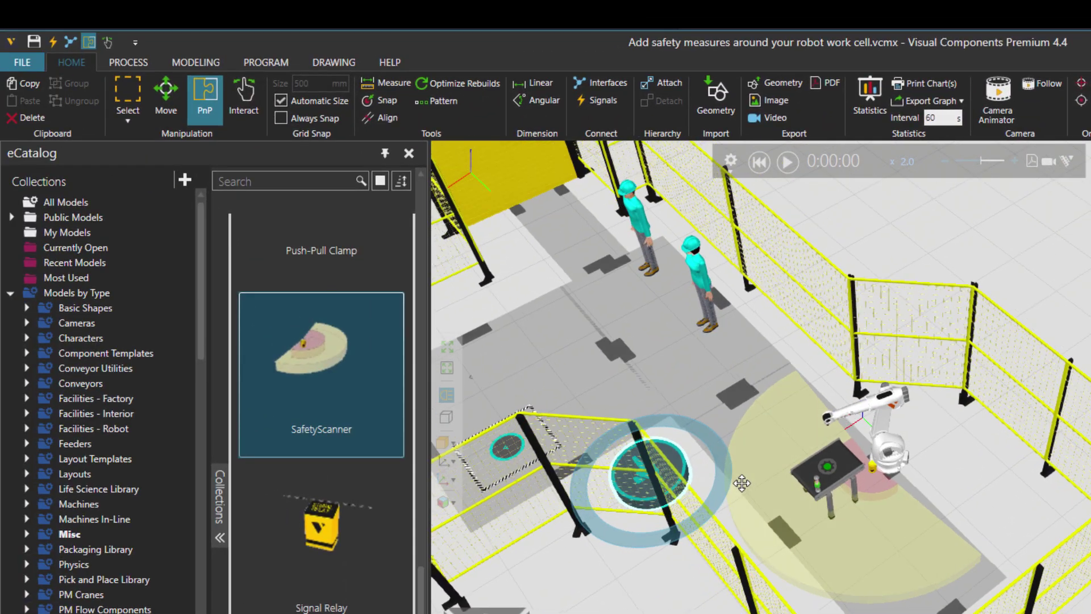
shift+right_drag(741, 483, 748, 527)
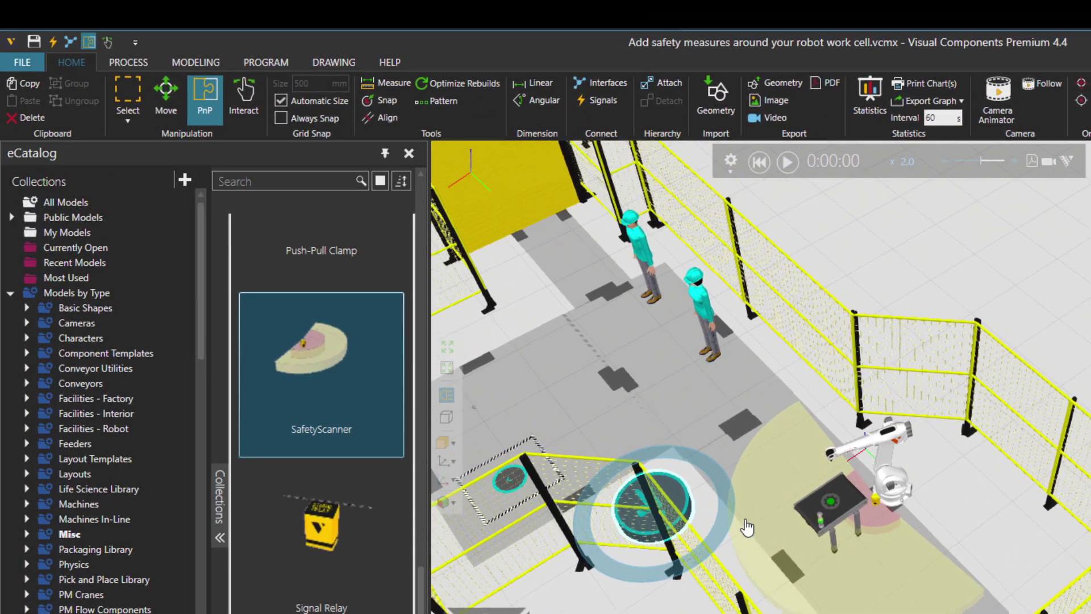
Step: Insert a Wait IN[100] == False statement at the start of the robot's Main program
click(274, 63)
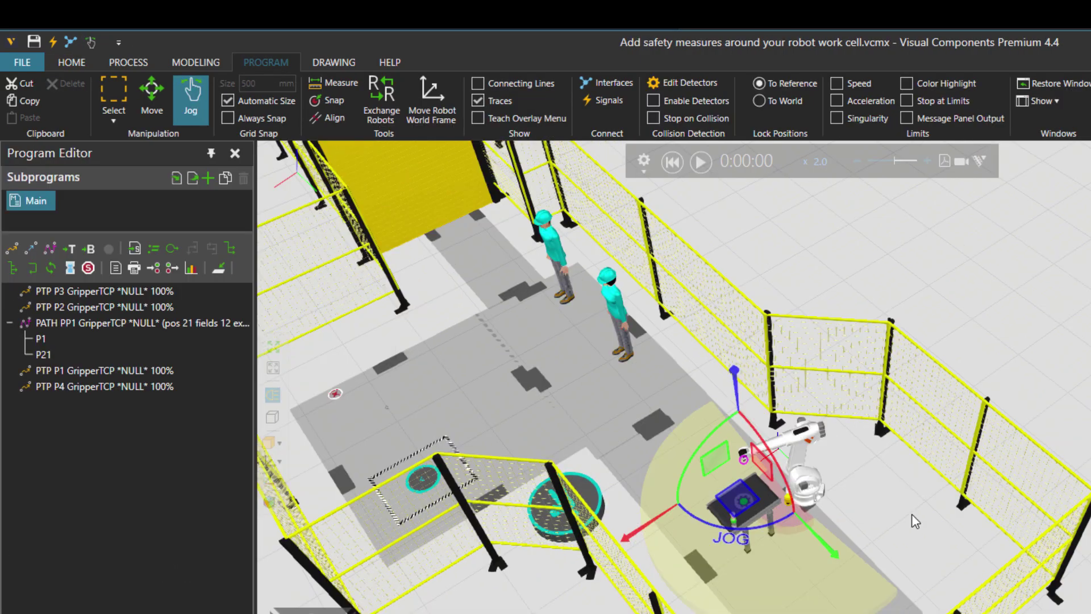
click(815, 489)
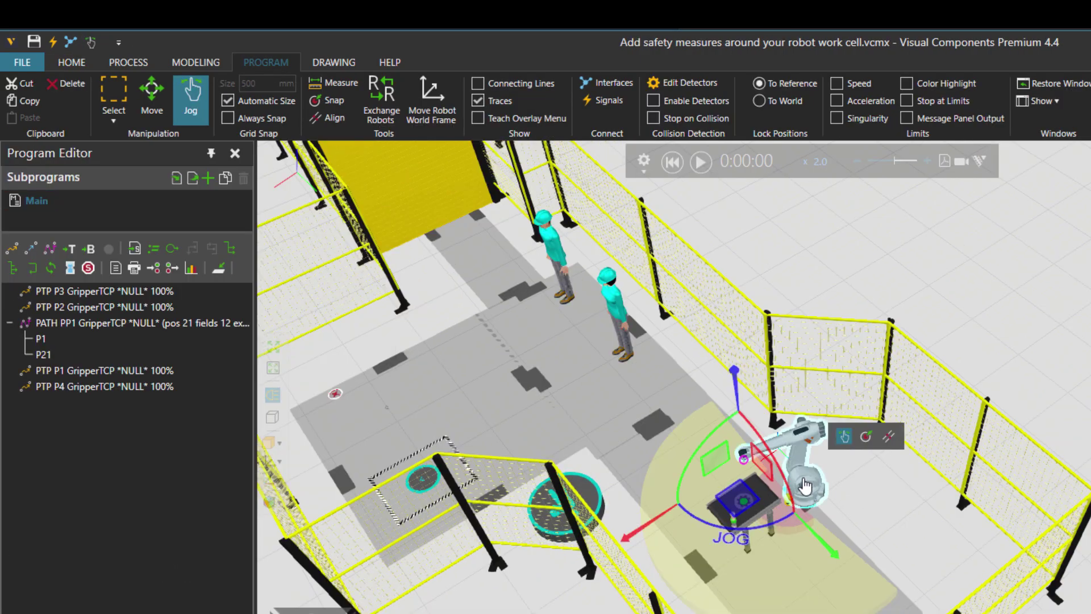
click(58, 290)
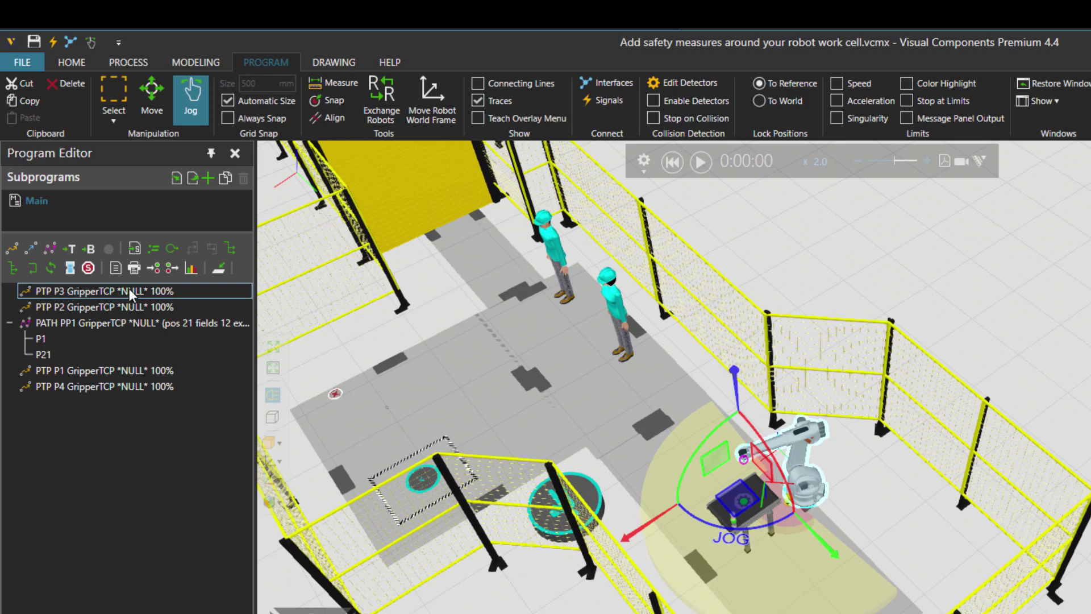
click(153, 269)
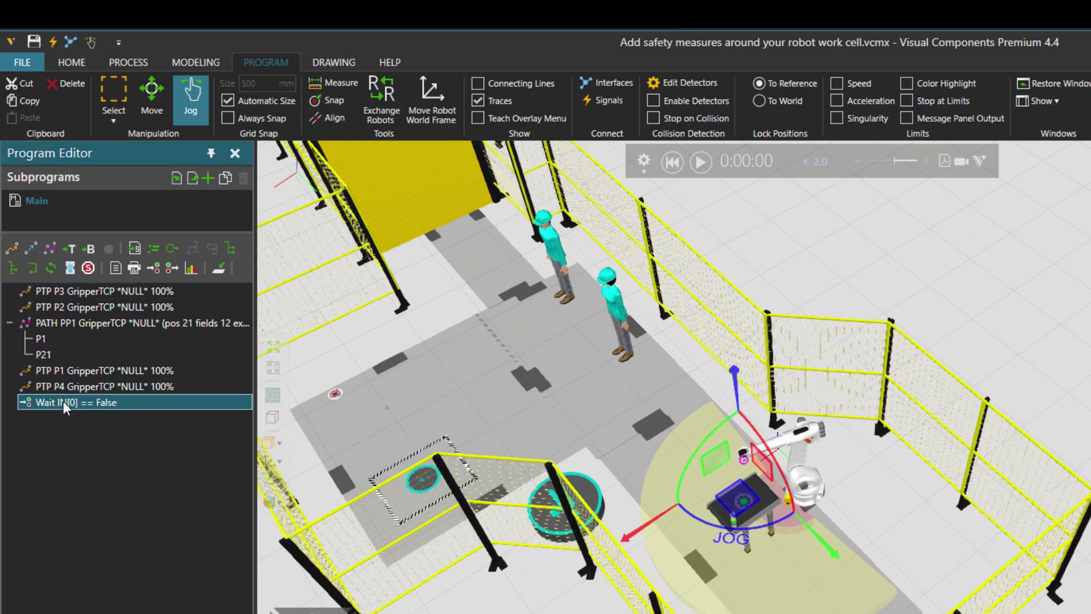
drag(63, 401, 100, 292)
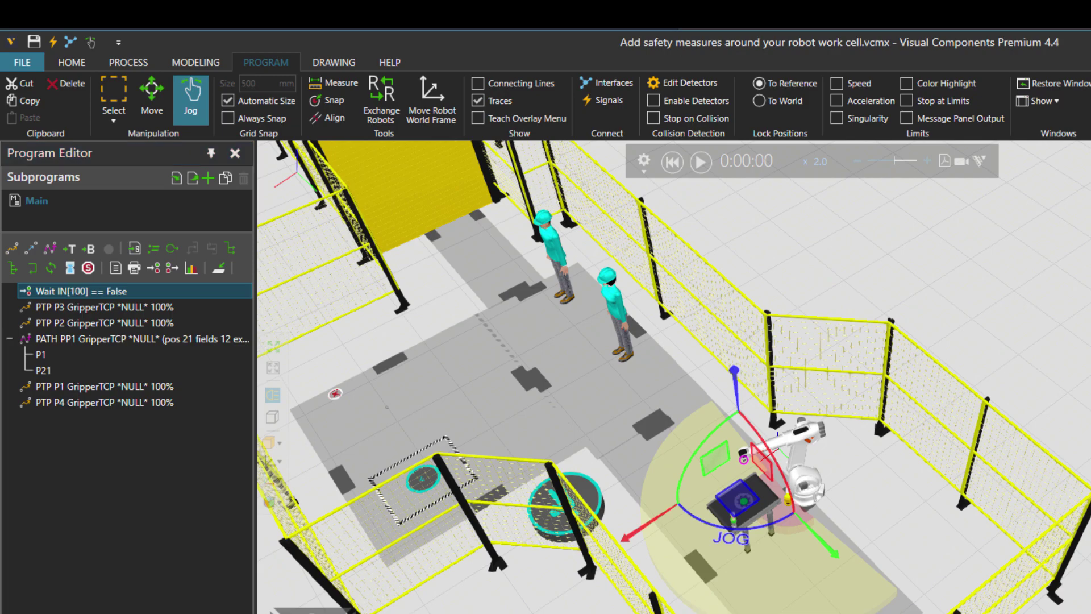
Step: Start the simulation and select the robot to view its signals
click(702, 163)
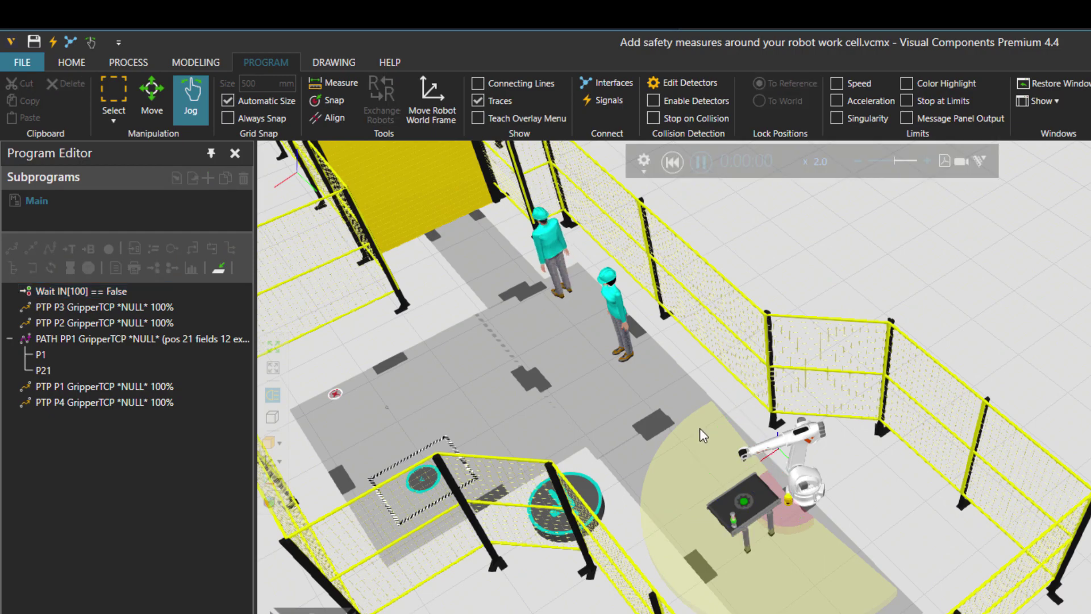
scroll(847, 512, up, 5)
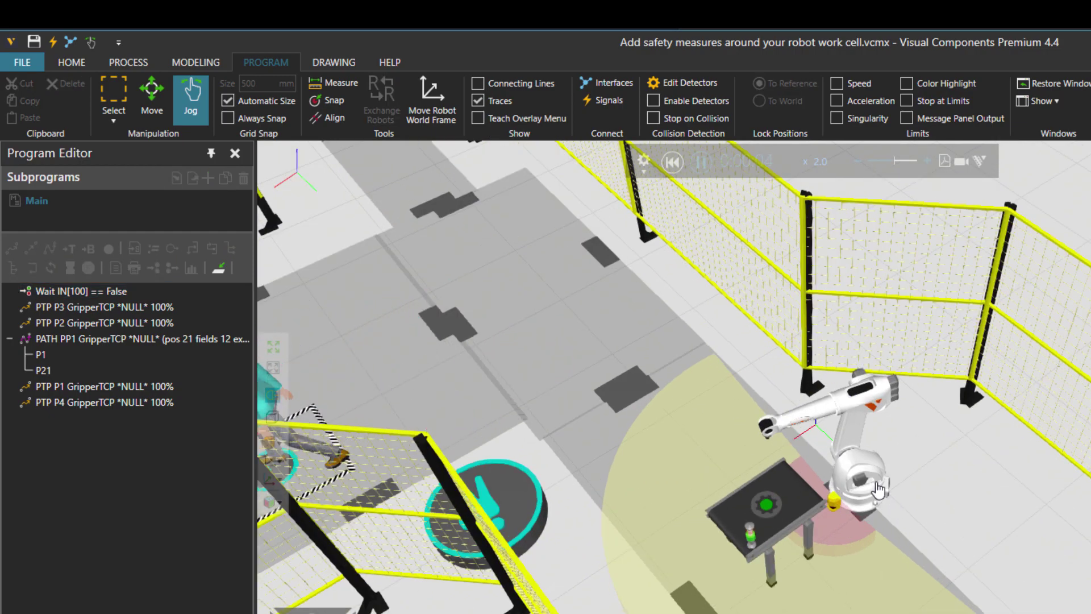
click(847, 508)
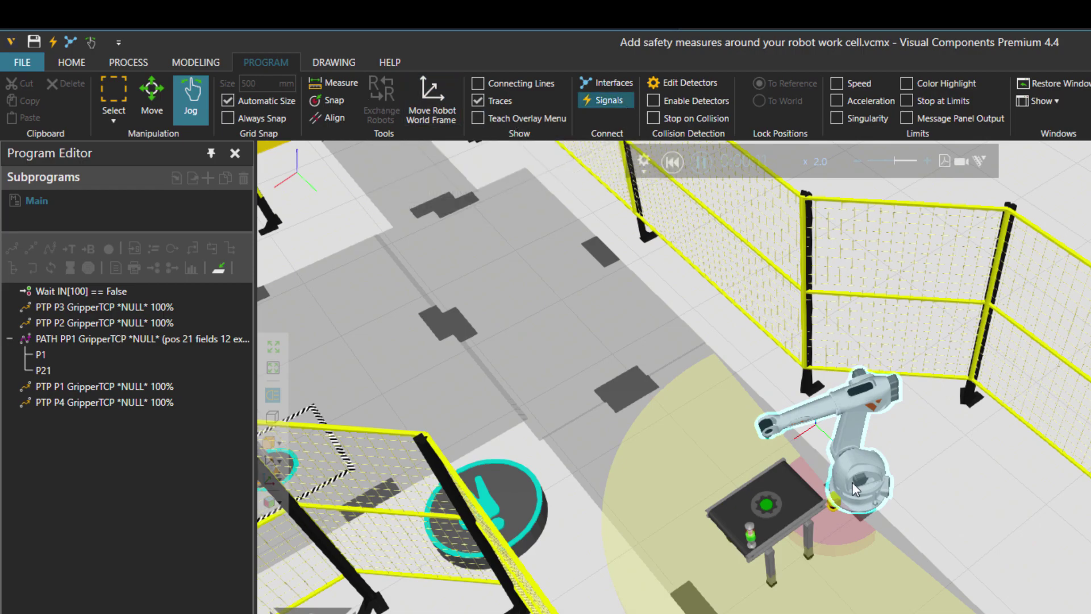
Step: Separate the SafetyScanner and inline process signal panels, then hide the signal connections
drag(769, 480, 756, 602)
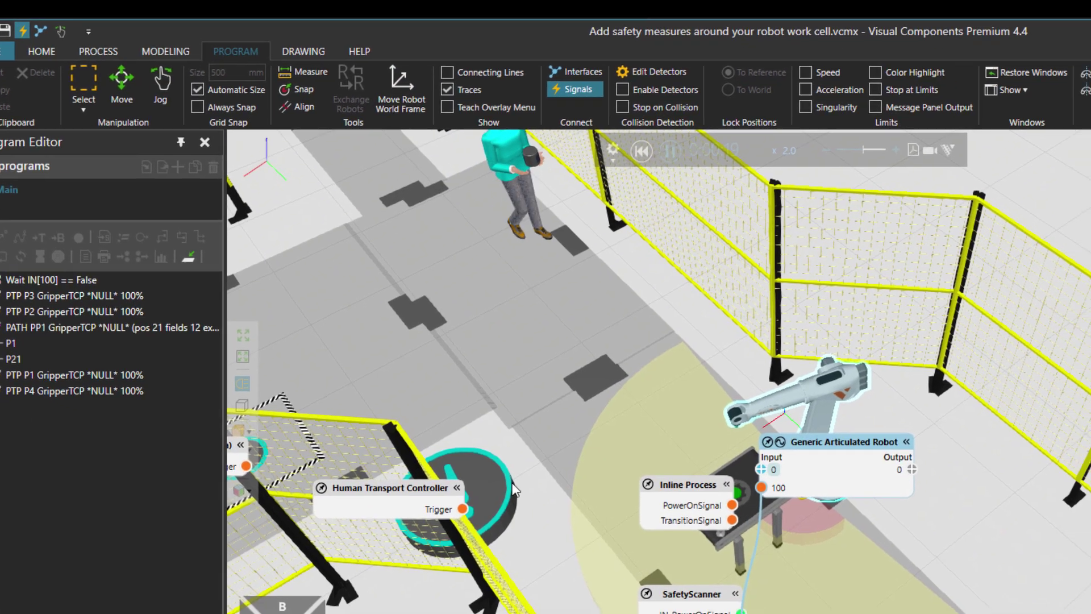
drag(689, 484, 409, 484)
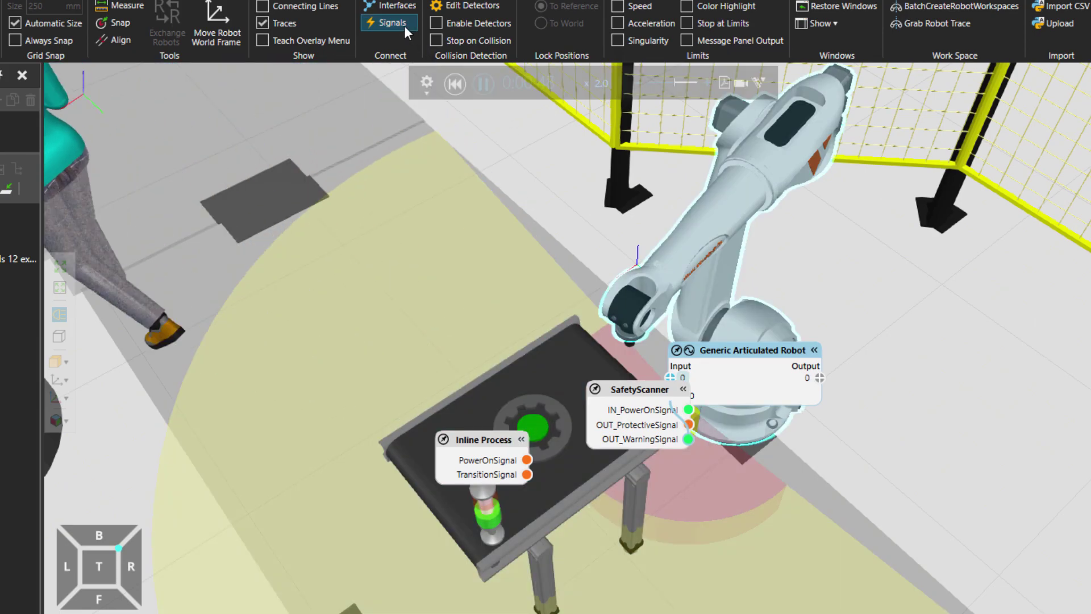
click(404, 26)
right_drag(560, 519, 456, 460)
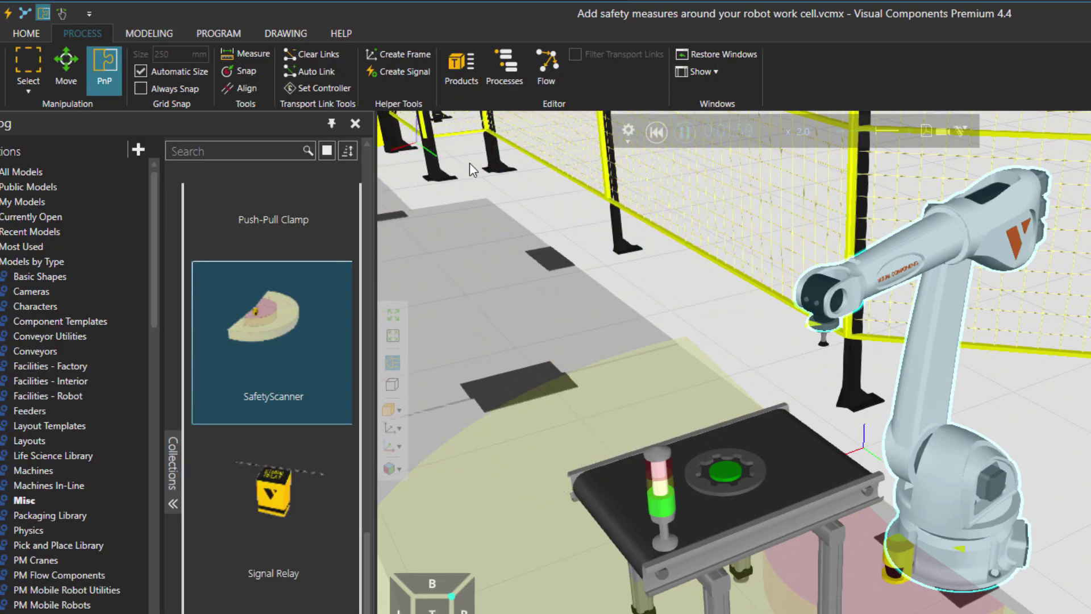
Step: Show the process labels and open the worktable's RobotWork process
click(503, 79)
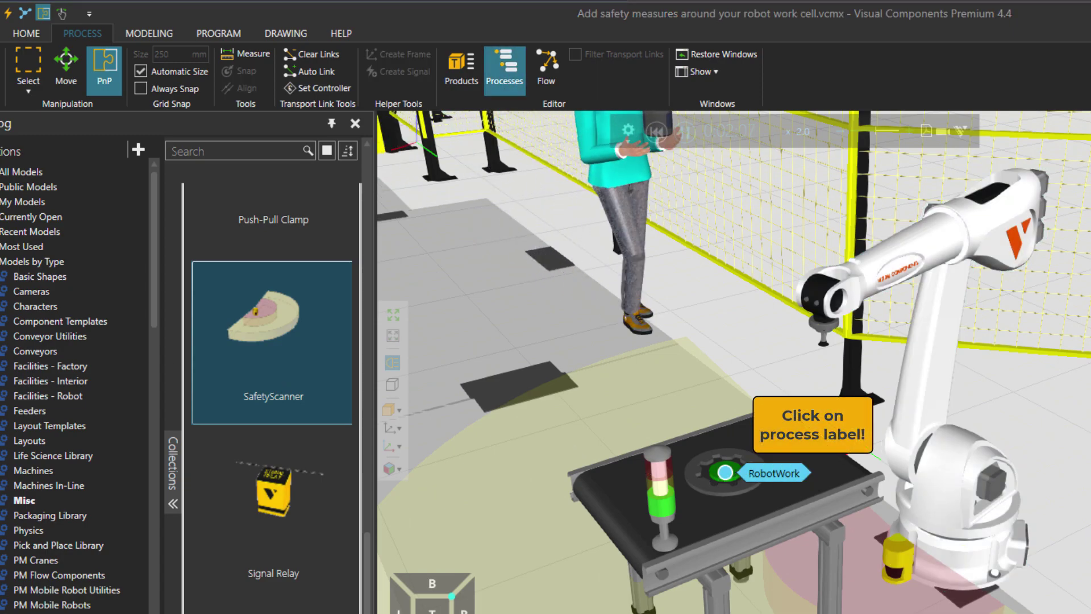
click(735, 472)
drag(348, 370, 380, 285)
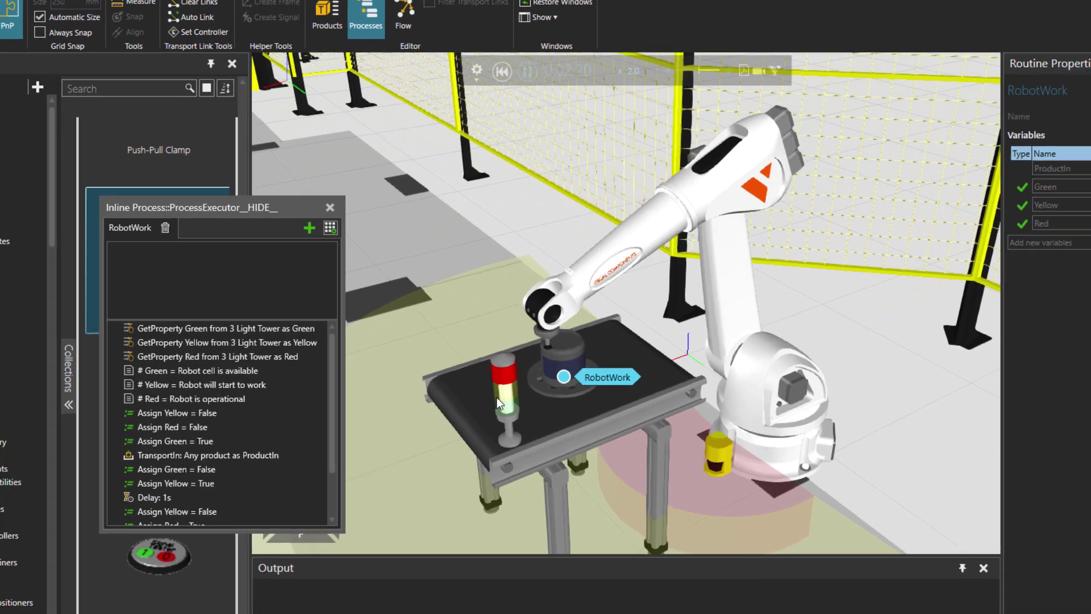
Step: Select the 3 Light Tower, inspect the RunRobotRoutine step, then select the robot
click(666, 515)
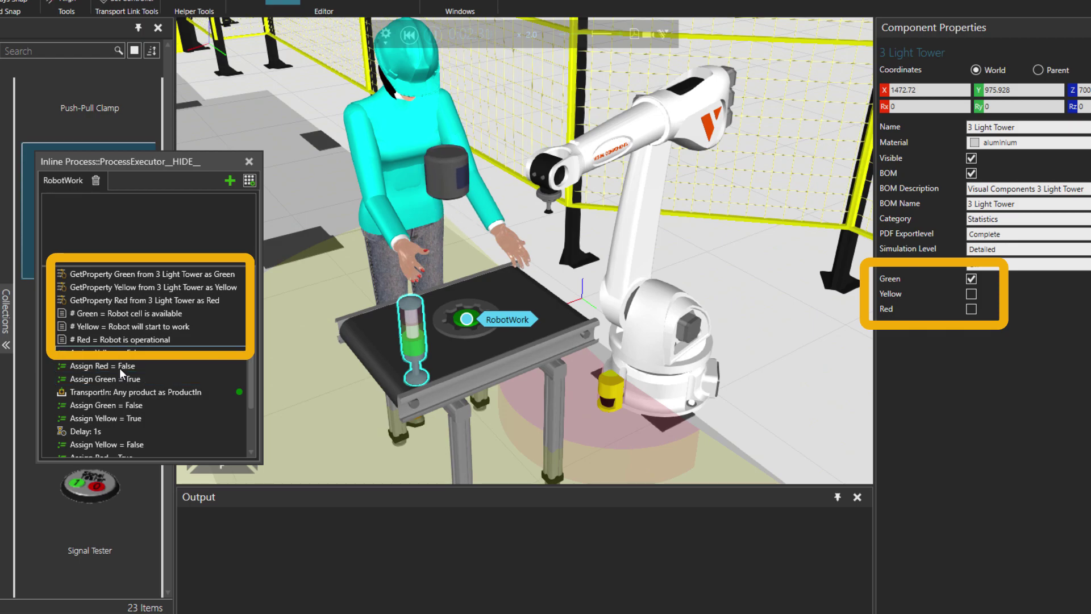
scroll(121, 398, down, 1)
scroll(120, 401, down, 1)
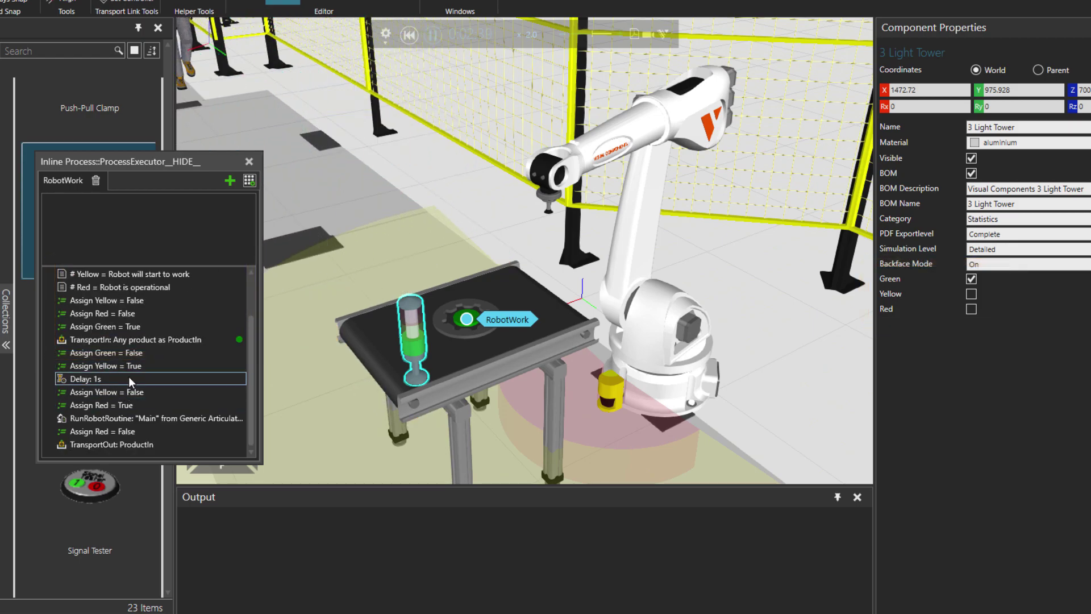
click(71, 419)
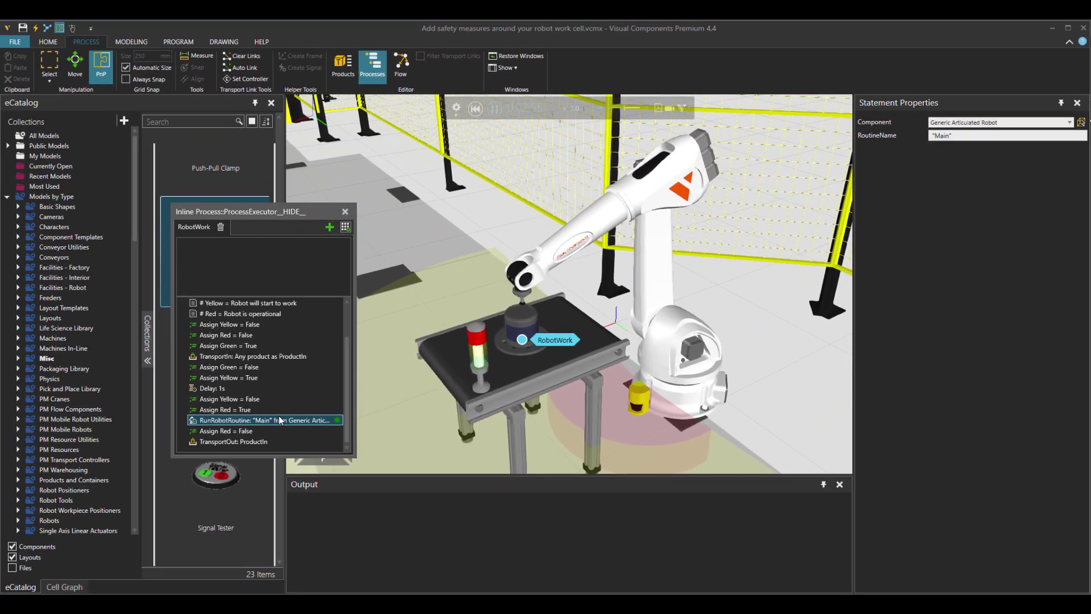
click(704, 357)
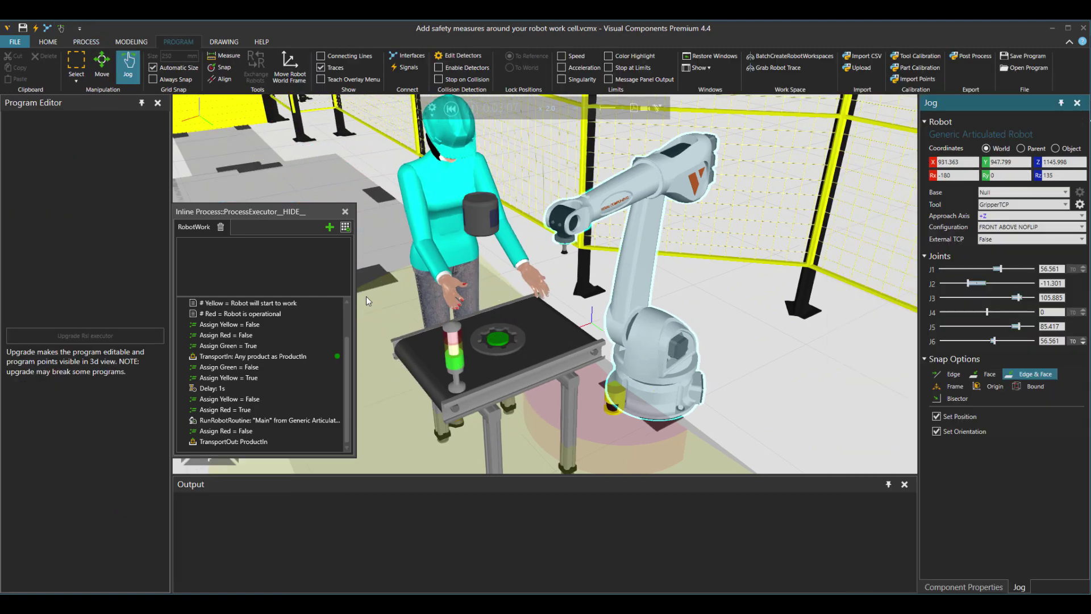
Step: Zoom out and orbit to frame the entire fenced cell and its workers during the run
scroll(400, 302, down, 5)
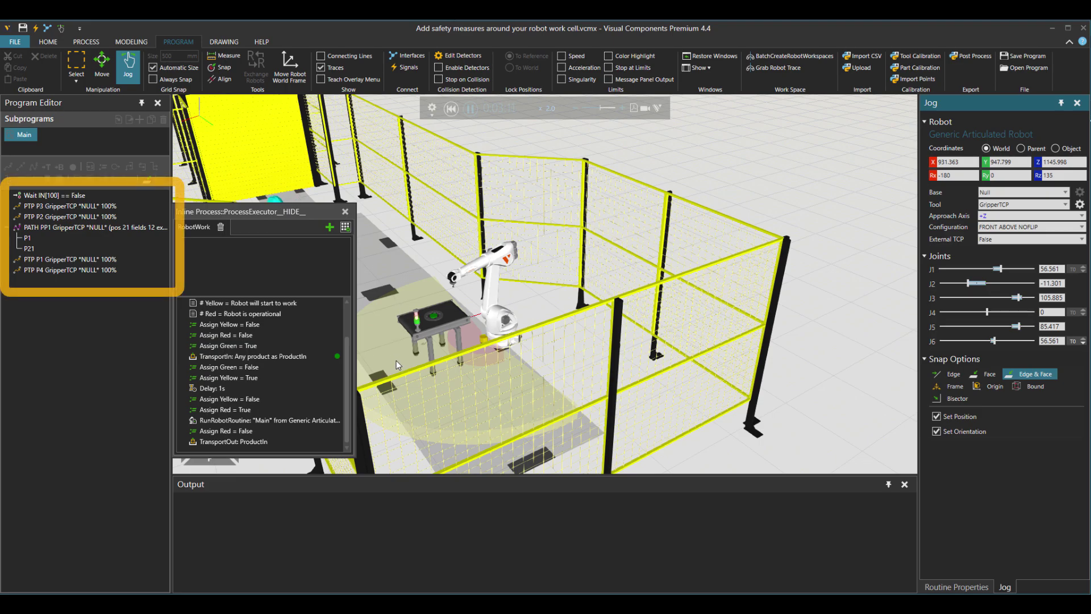
scroll(397, 360, down, 5)
right_drag(397, 361, 707, 418)
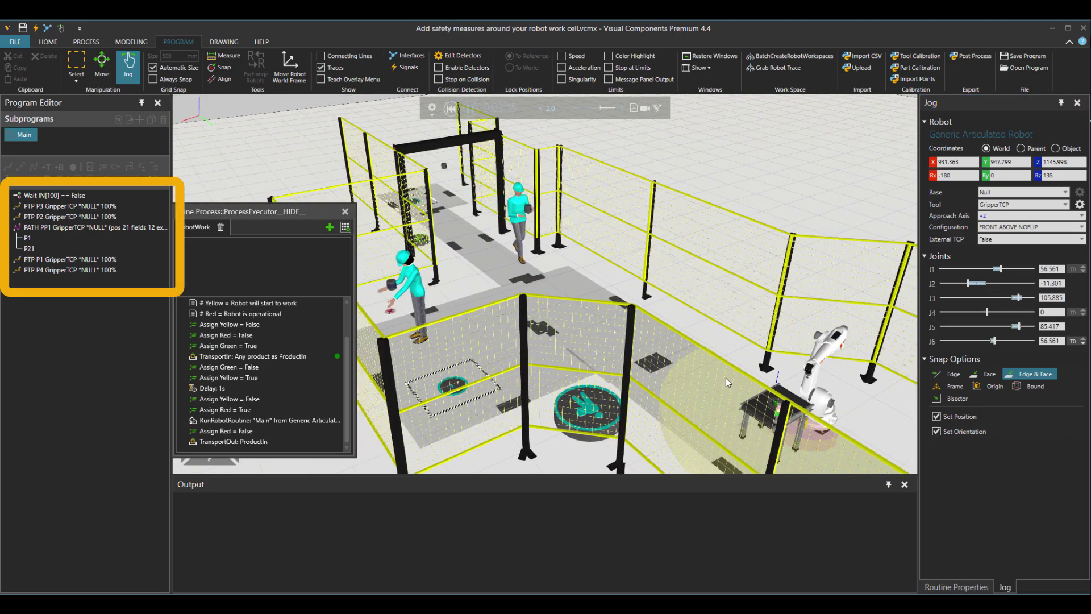